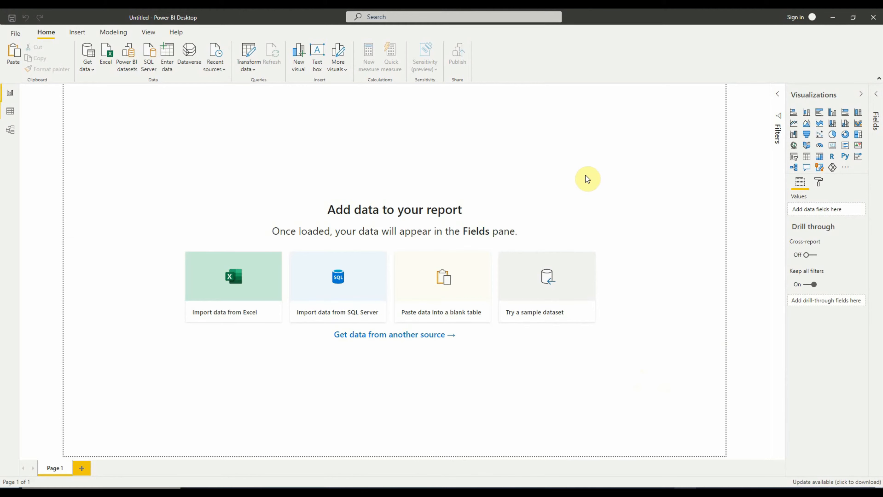
# Open the test_report report and save it as test_report2, replacing the existing file of that name.
pyautogui.click(16, 34)
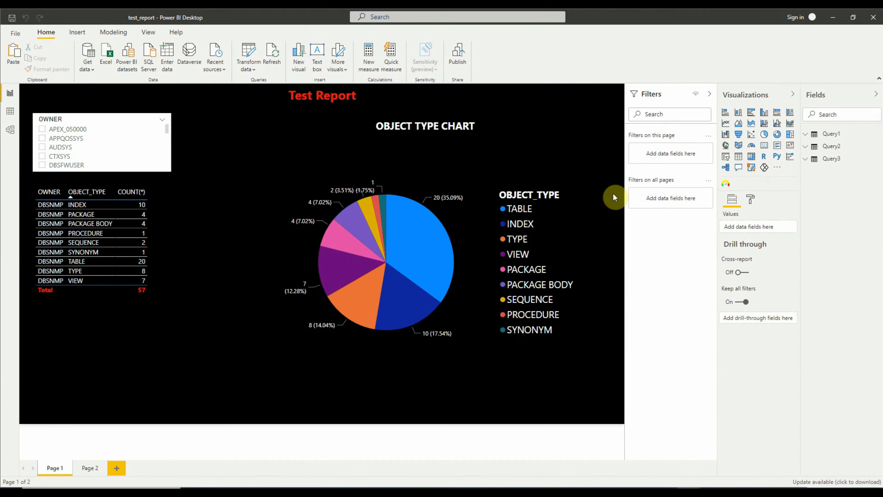
pyautogui.click(16, 34)
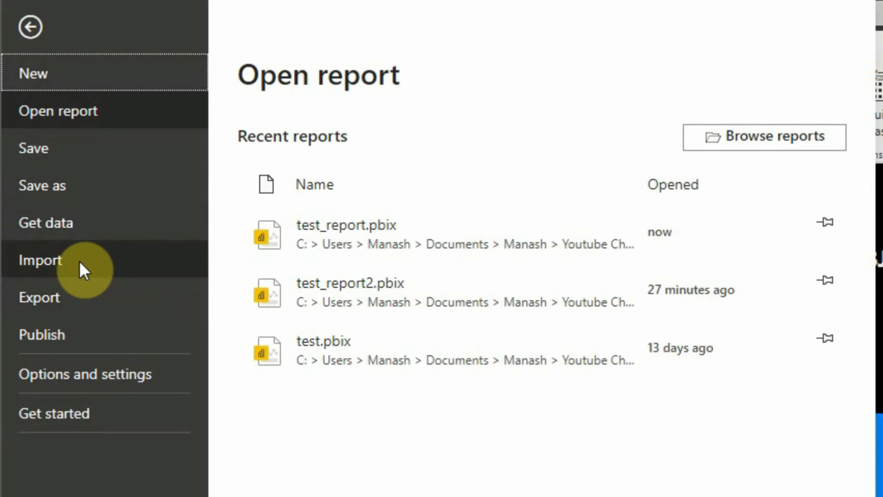
pyautogui.press('Escape')
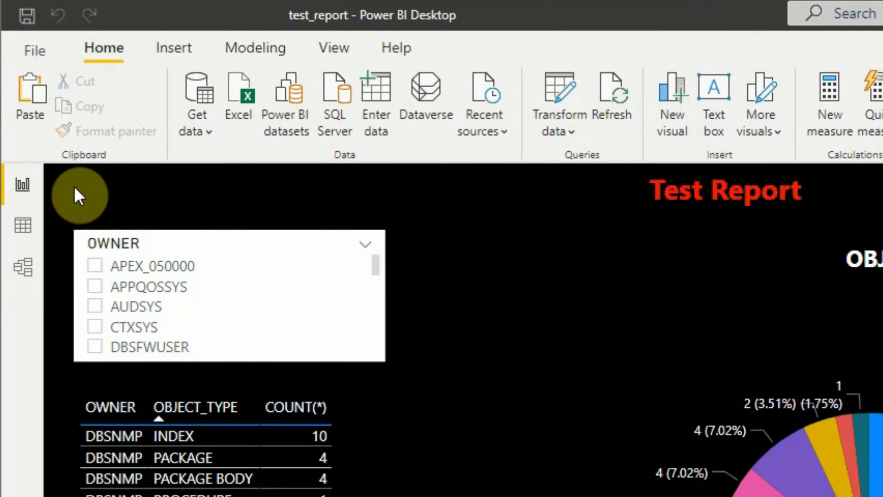
pyautogui.click(877, 448)
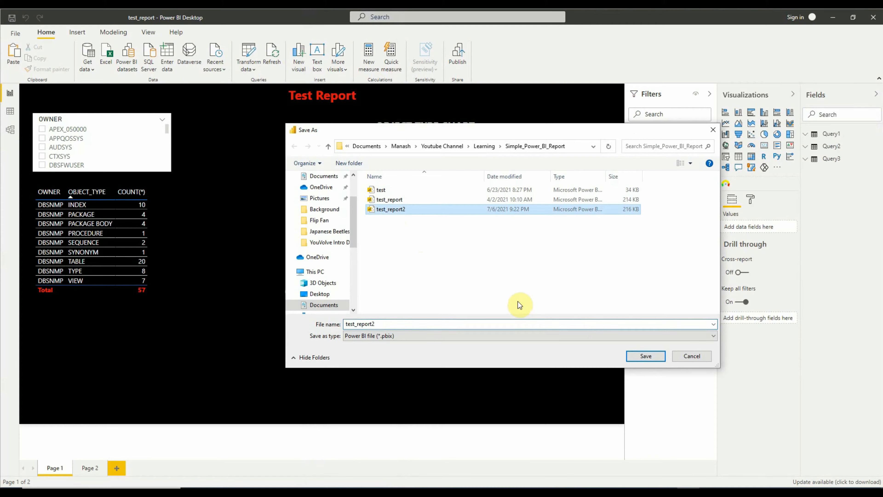
pyautogui.click(639, 356)
pyautogui.click(462, 256)
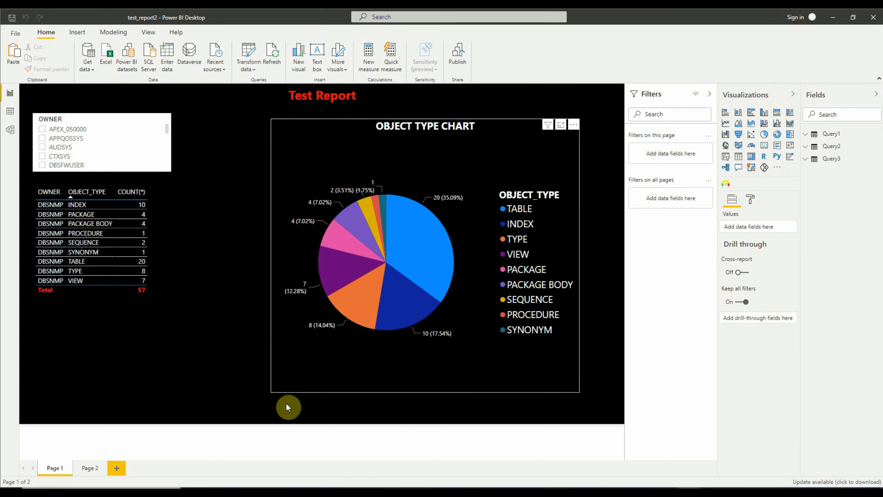
# Shrink the OBJECT TYPE CHART pie chart and move it lower, and resize the object table and place it beside the chart.
pyautogui.moveTo(274, 398); pyautogui.dragTo(354, 335)
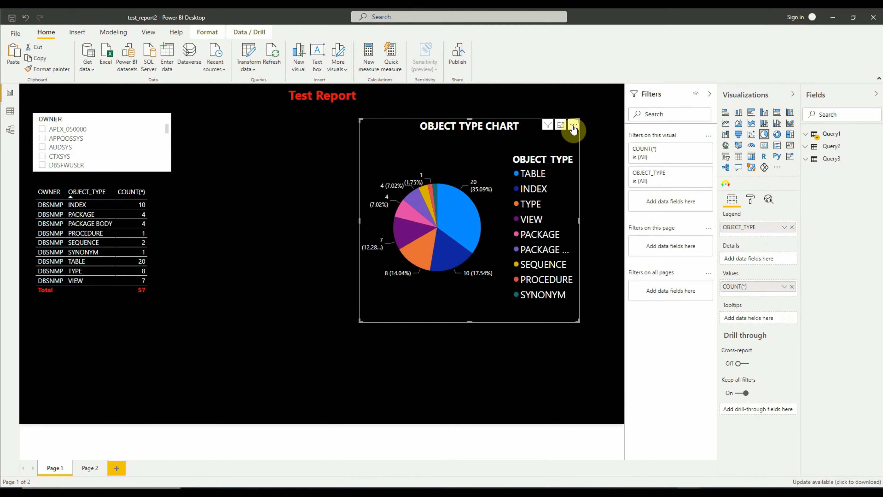
pyautogui.click(179, 300)
pyautogui.moveTo(171, 299); pyautogui.dragTo(196, 300)
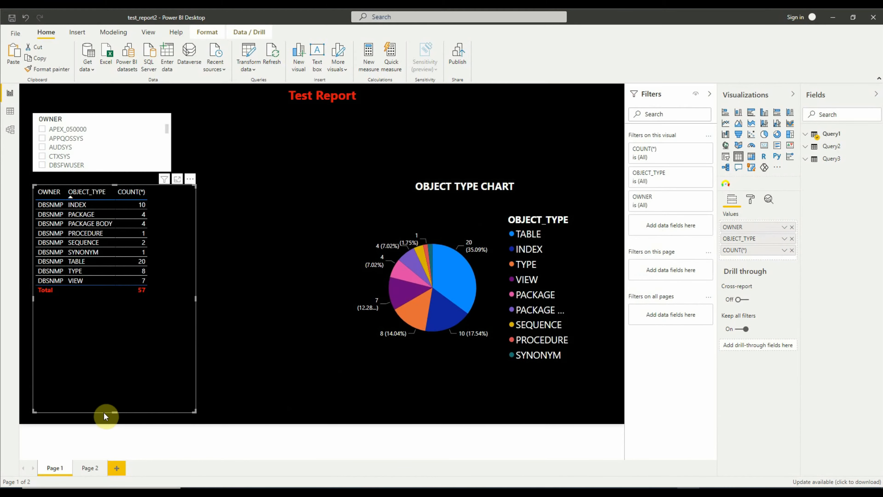
pyautogui.moveTo(117, 412); pyautogui.dragTo(115, 365)
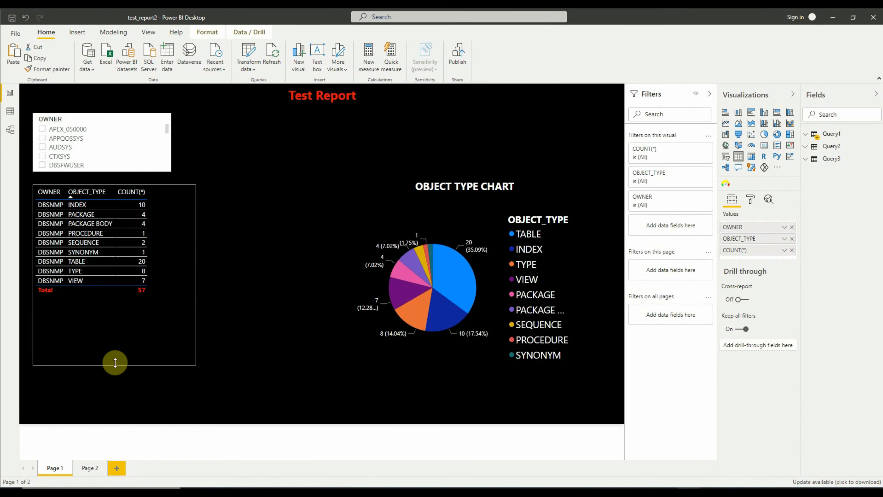
pyautogui.moveTo(197, 177); pyautogui.dragTo(340, 171)
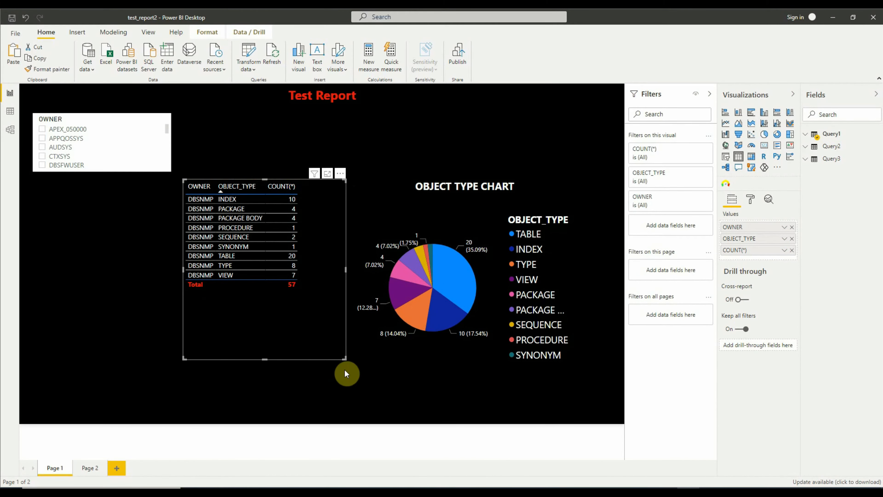
pyautogui.moveTo(344, 358); pyautogui.dragTo(345, 380)
pyautogui.click(408, 133)
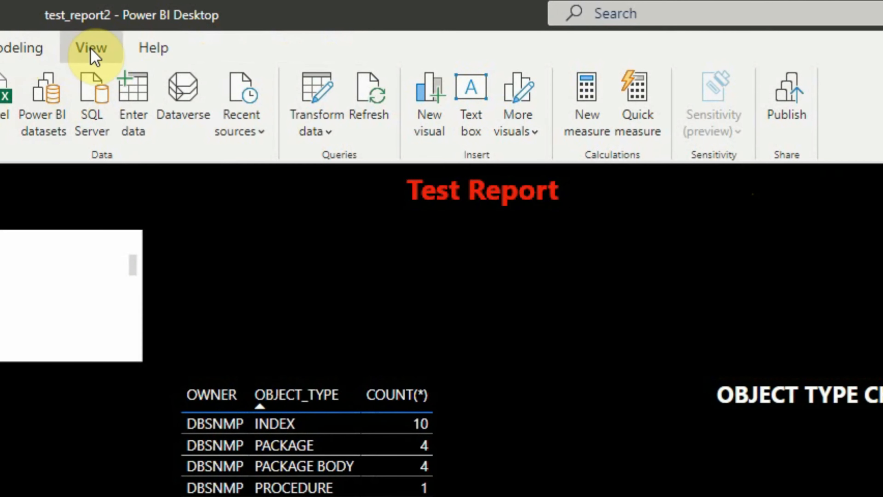
# Show the Bookmarks and Selection panes and collapse the Visualizations, Fields and Filters panes.
pyautogui.click(148, 32)
pyautogui.click(603, 128)
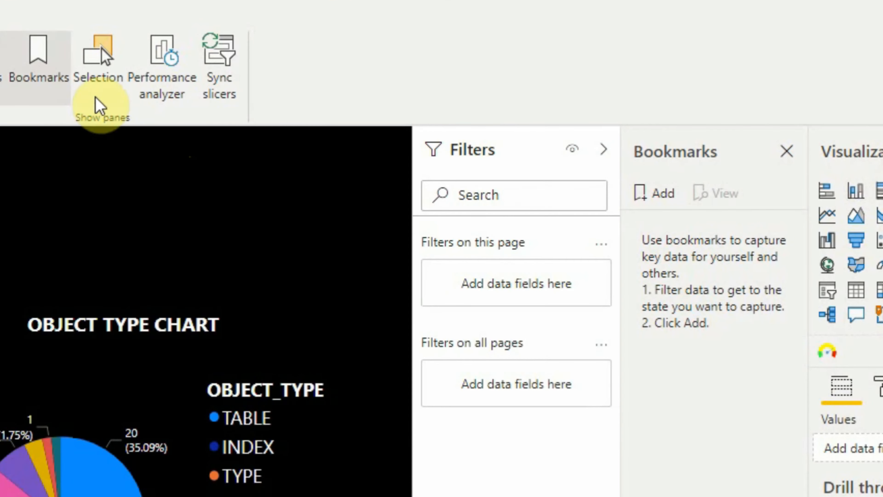
pyautogui.click(98, 78)
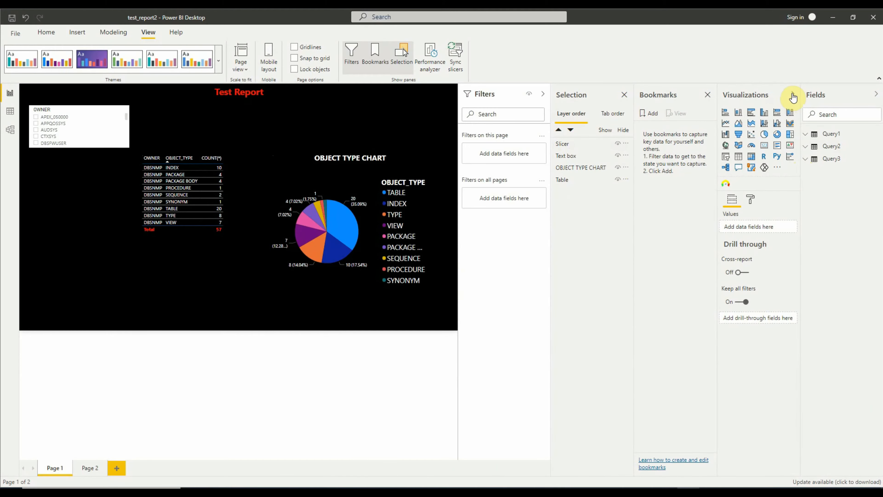
pyautogui.click(793, 95)
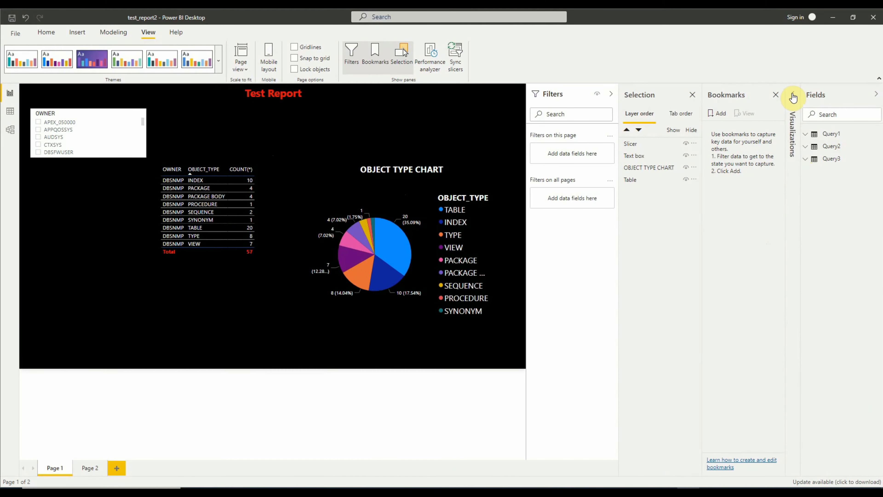
pyautogui.click(875, 96)
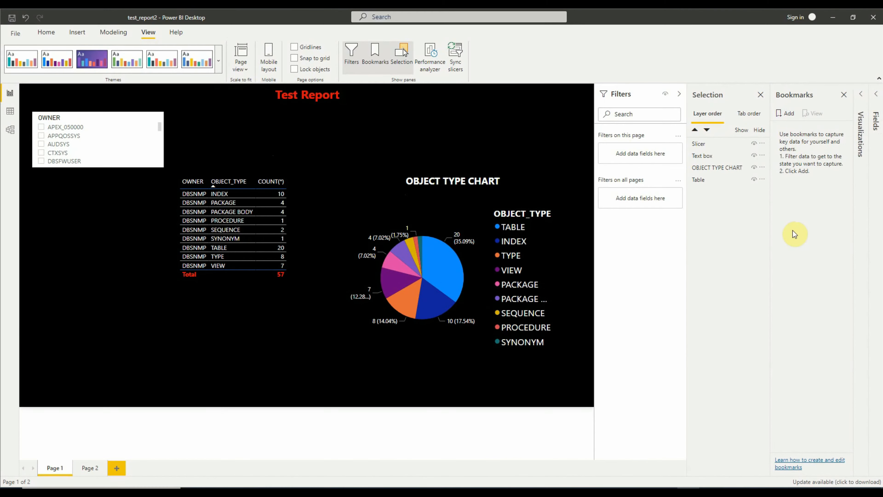
pyautogui.click(679, 94)
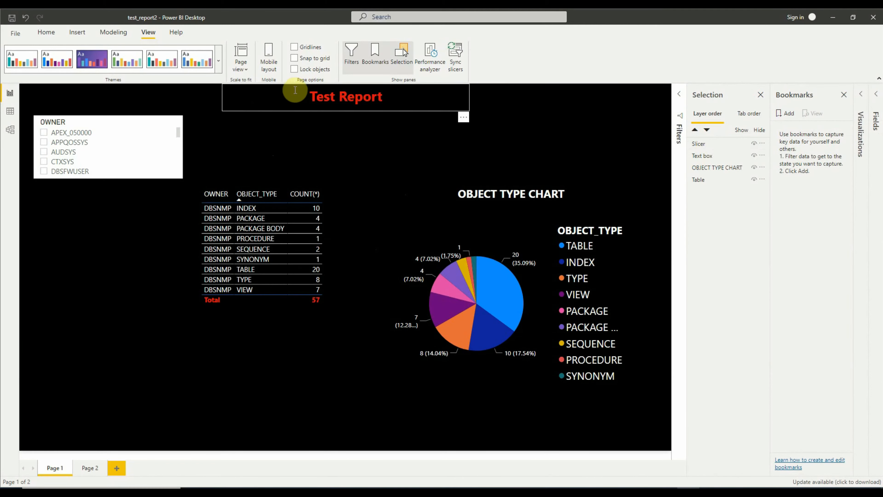
# Insert a blank button above the table and widen it to roughly three times its initial width.
pyautogui.click(74, 32)
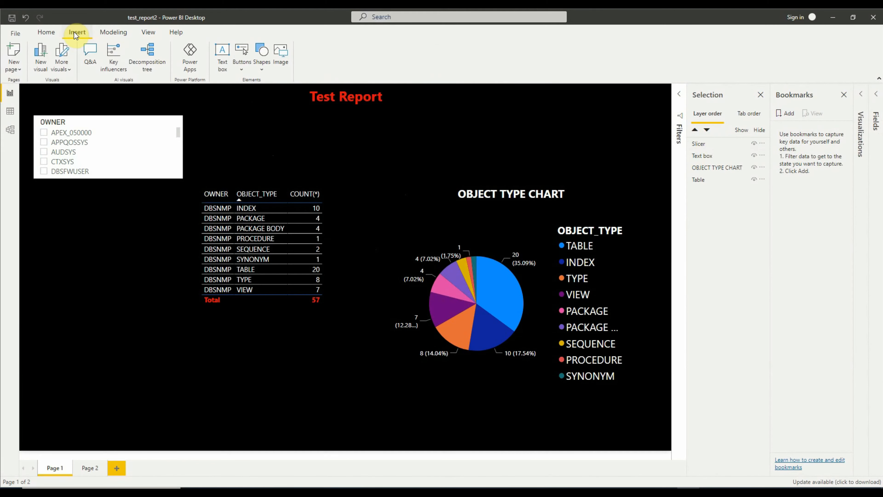
pyautogui.click(246, 71)
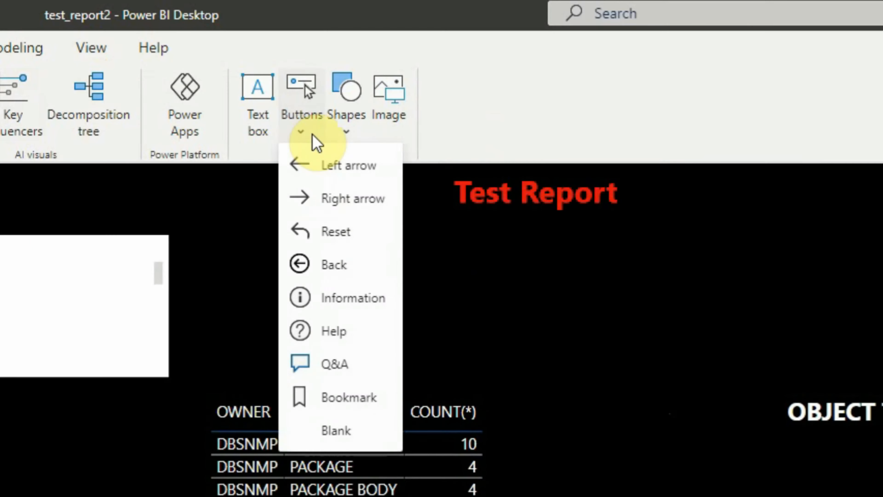
pyautogui.click(336, 435)
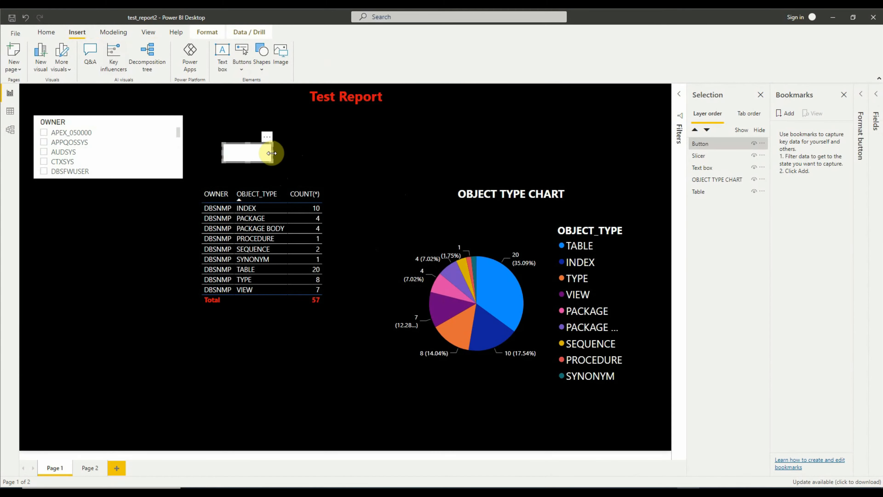
pyautogui.moveTo(273, 152); pyautogui.dragTo(368, 162)
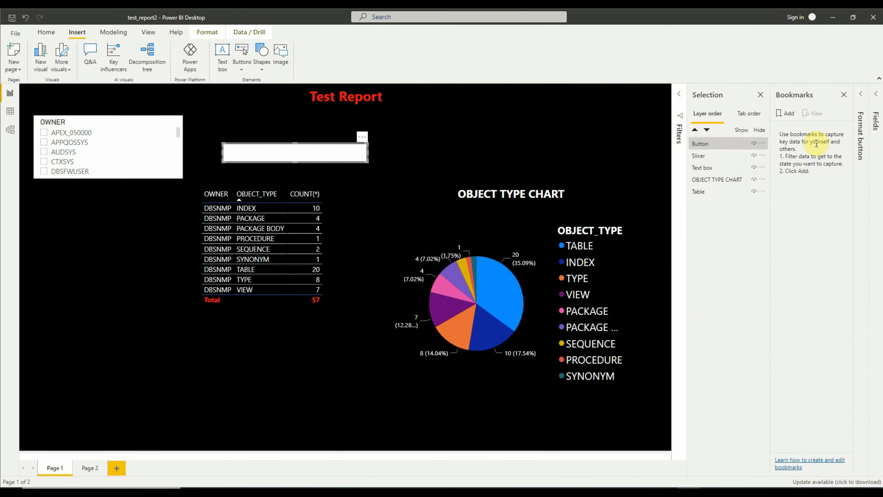
# Turn on the new button's text and set its default-state text to "Table".
pyautogui.click(861, 97)
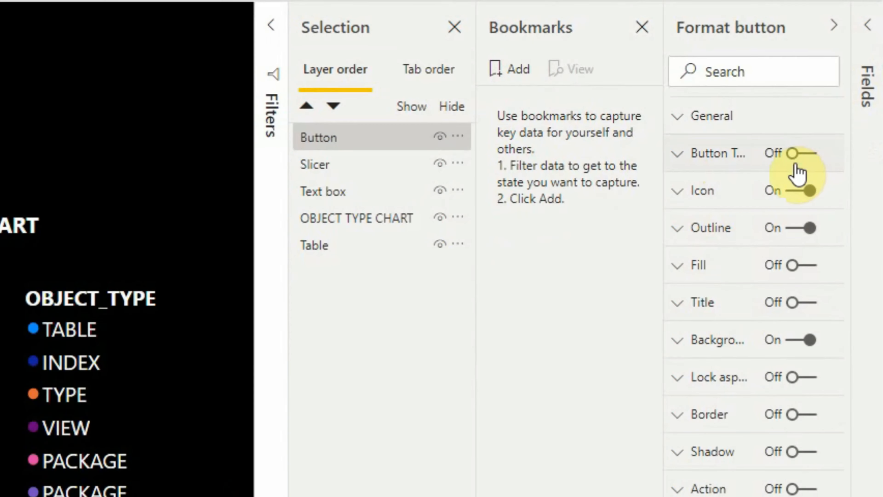
pyautogui.click(846, 153)
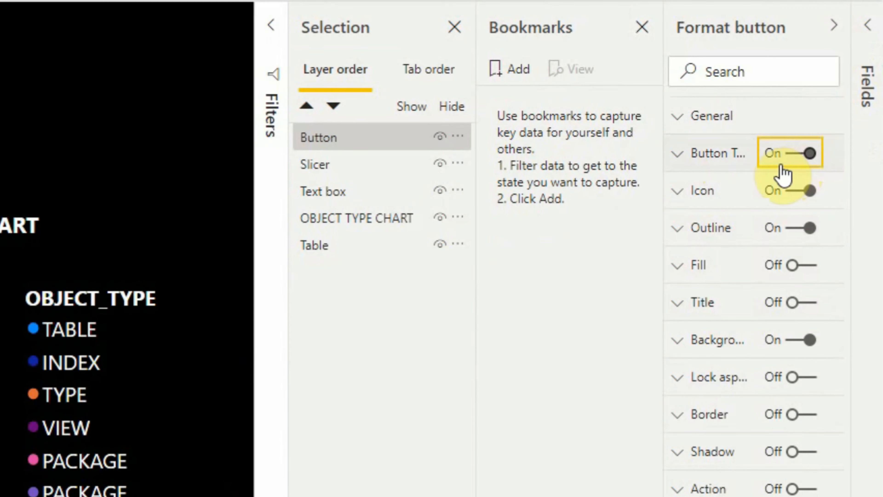
pyautogui.click(684, 161)
pyautogui.click(767, 200)
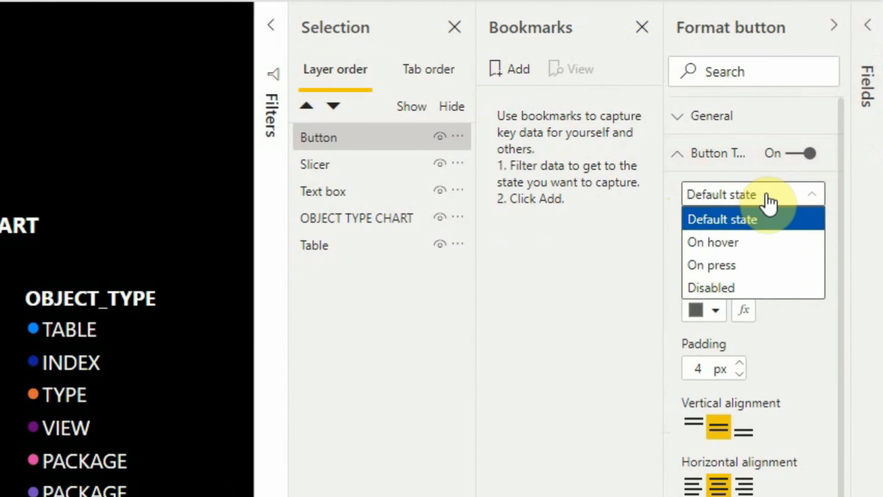
pyautogui.click(834, 358)
pyautogui.click(714, 247)
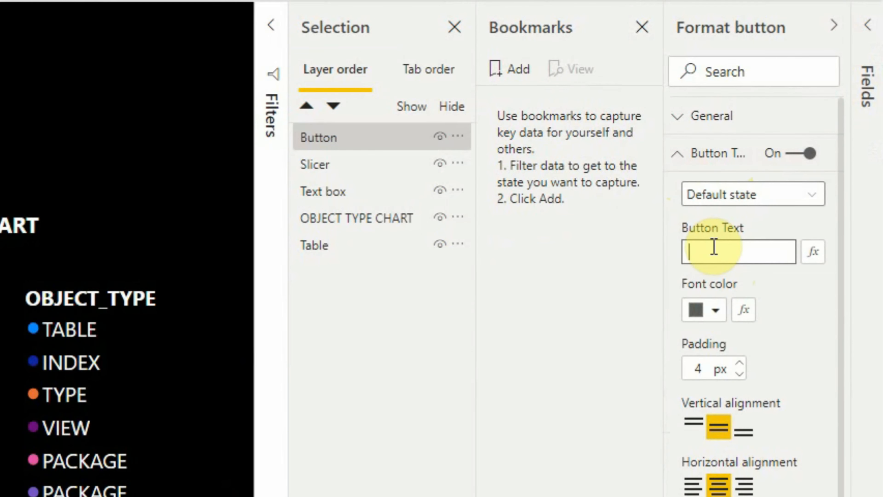
pyautogui.write('table')
pyautogui.press('BackSpace')
pyautogui.press('BackSpace')
pyautogui.press('BackSpace')
pyautogui.press('BackSpace')
pyautogui.write('Table')
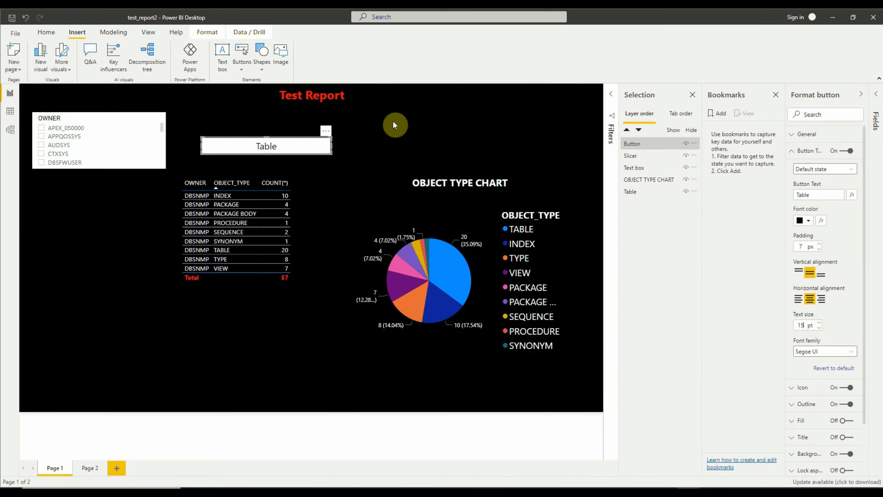
# Duplicate the Table button and place the copy directly beside the original, above the pie chart.
pyautogui.click(273, 154)
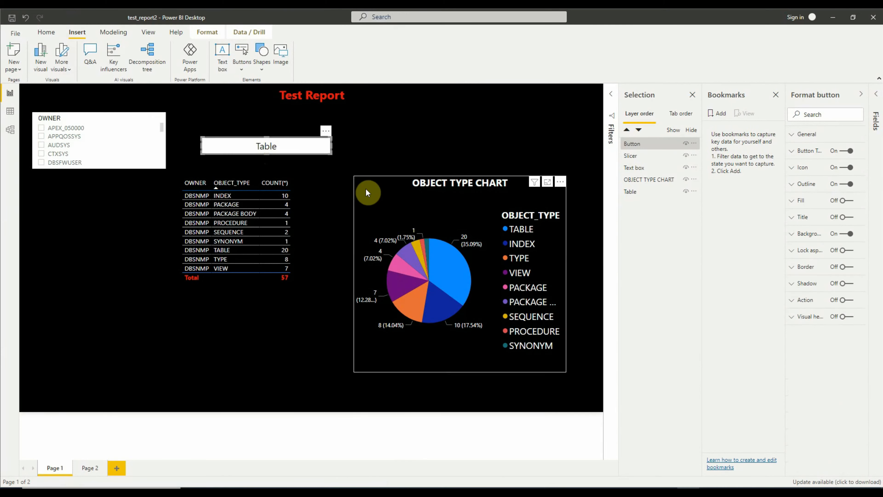
pyautogui.click(364, 150)
pyautogui.hotkey('ctrl', 'v')
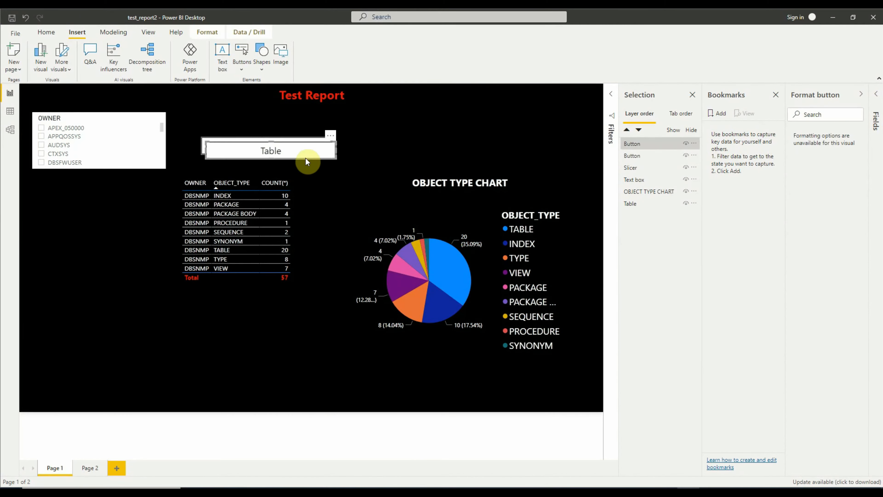
pyautogui.moveTo(333, 141); pyautogui.dragTo(459, 135)
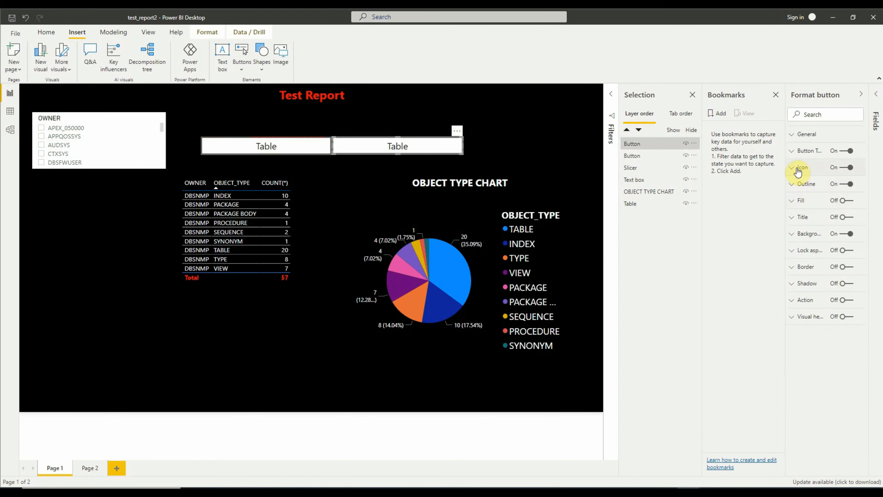
# Set the duplicated button's default-state text to "Chart".
pyautogui.click(800, 151)
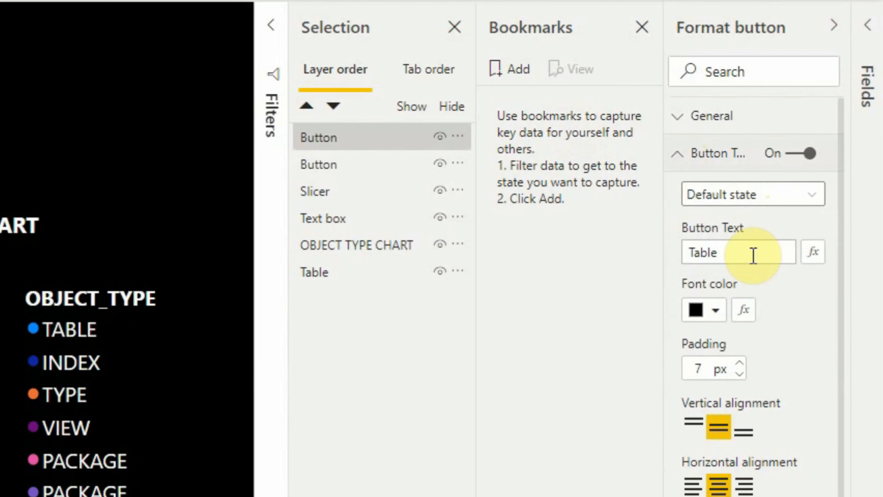
pyautogui.doubleClick(826, 195)
pyautogui.write('Chart')
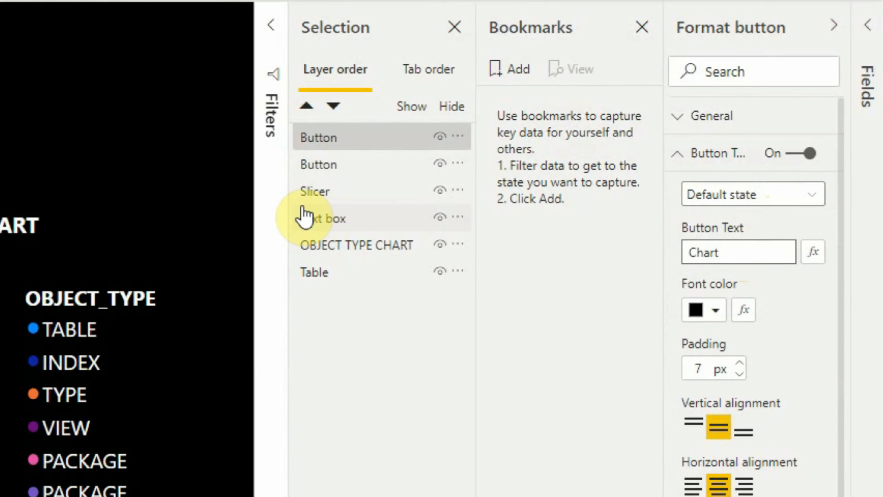
# Widen the Table and Chart buttons so that together they span the width of the table and pie chart below.
pyautogui.click(319, 164)
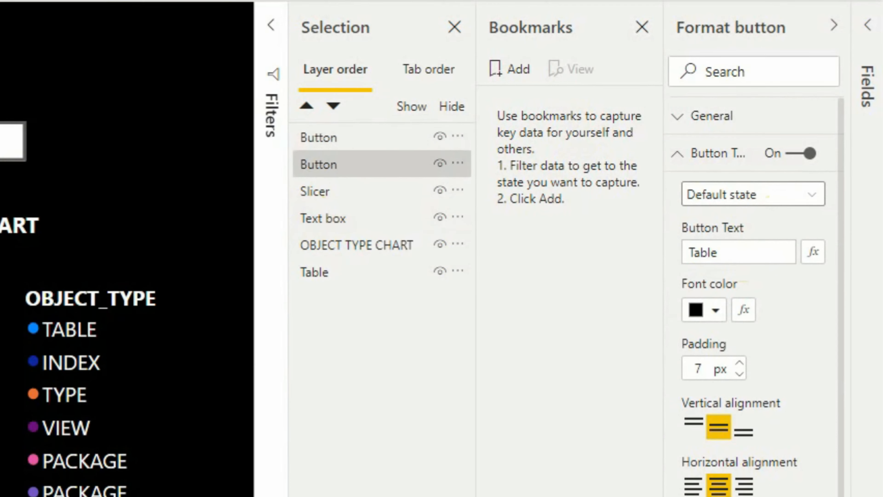
pyautogui.click(19, 136)
pyautogui.moveTo(20, 136); pyautogui.dragTo(177, 144)
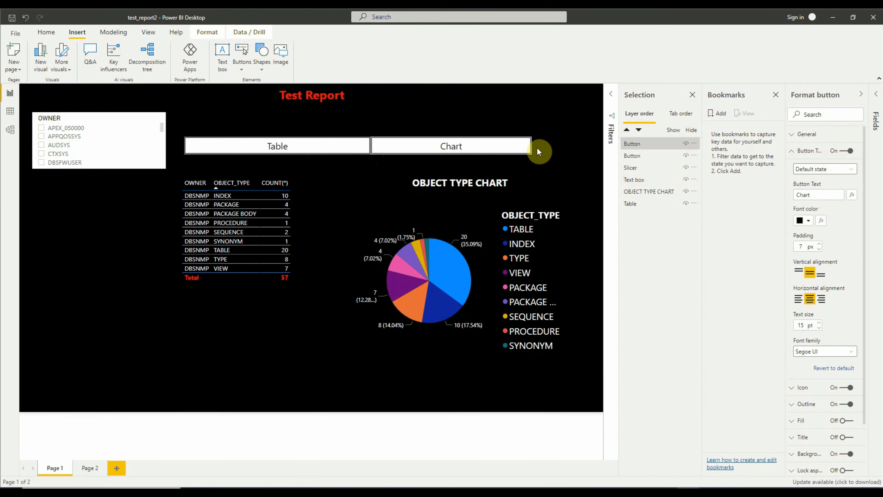
pyautogui.moveTo(569, 146); pyautogui.dragTo(566, 147)
pyautogui.click(588, 193)
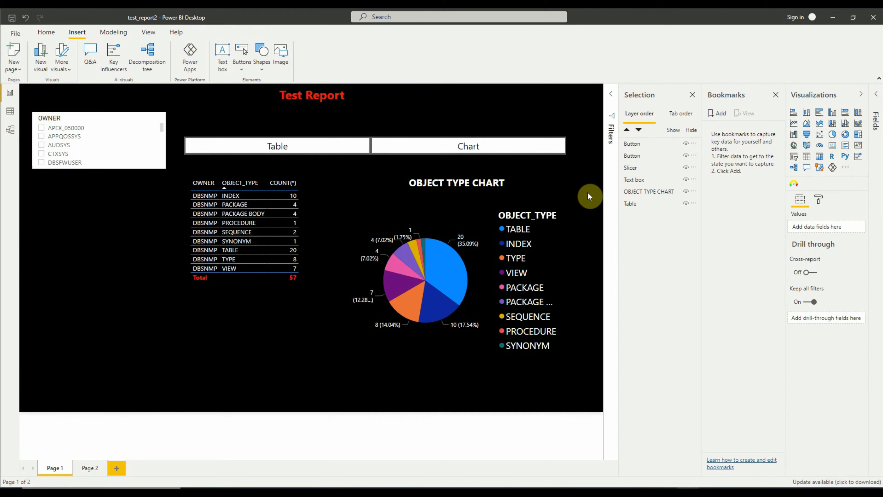
# Hide the OBJECT TYPE CHART visual and add a bookmark capturing the page with only the table shown.
pyautogui.click(538, 204)
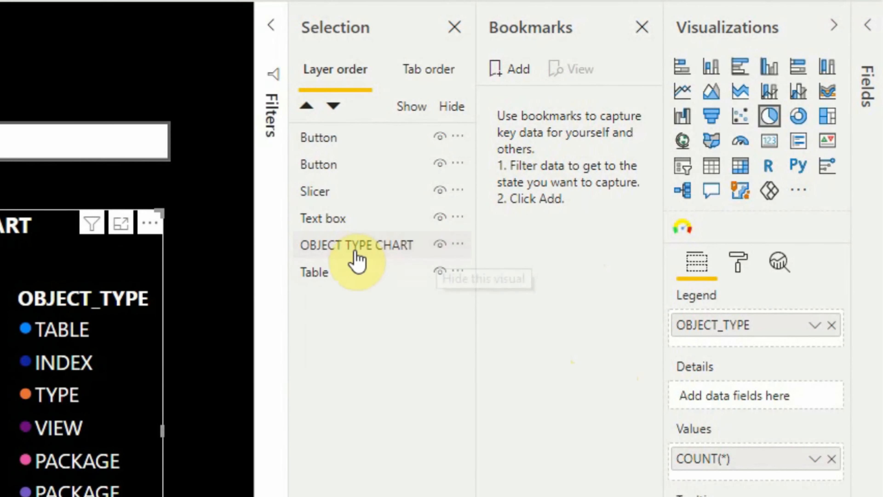
pyautogui.click(440, 245)
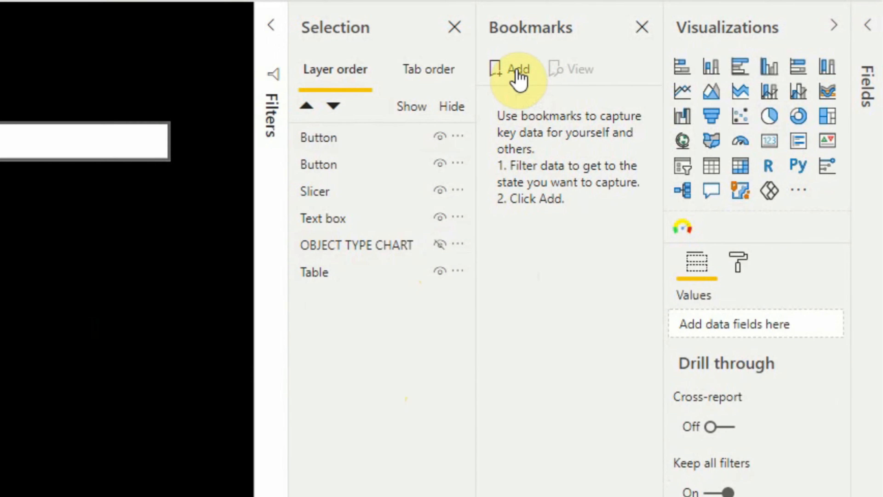
pyautogui.click(518, 70)
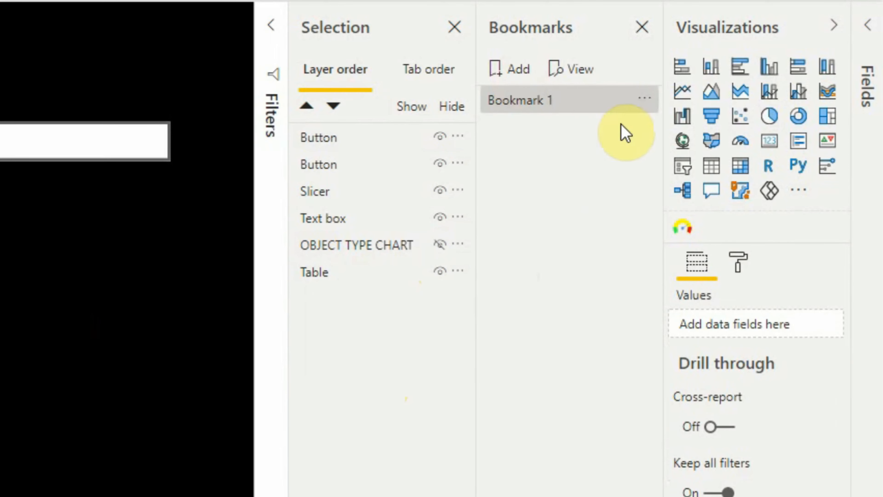
# Rename the bookmark that captures only the table as "Table Display".
pyautogui.click(642, 100)
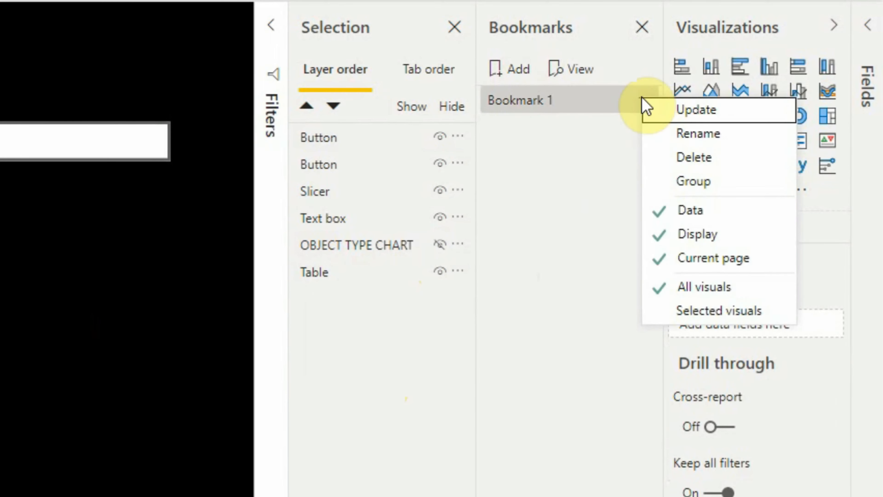
pyautogui.click(685, 137)
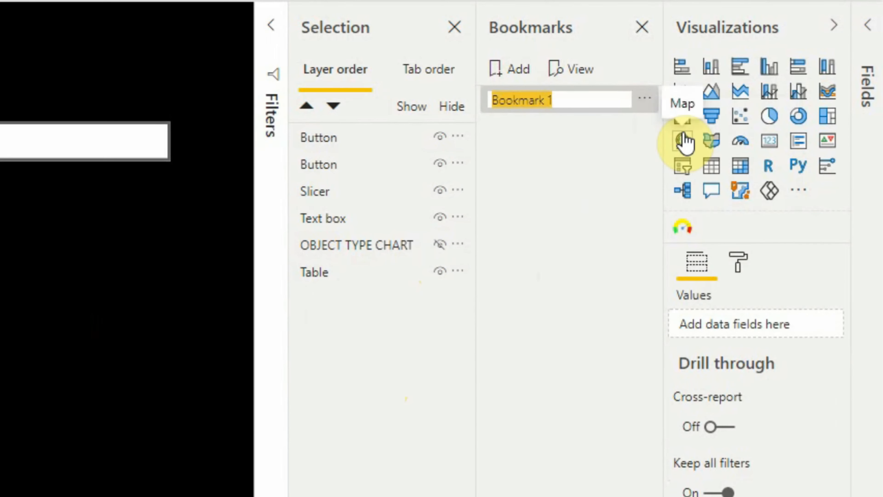
pyautogui.write('Table Display')
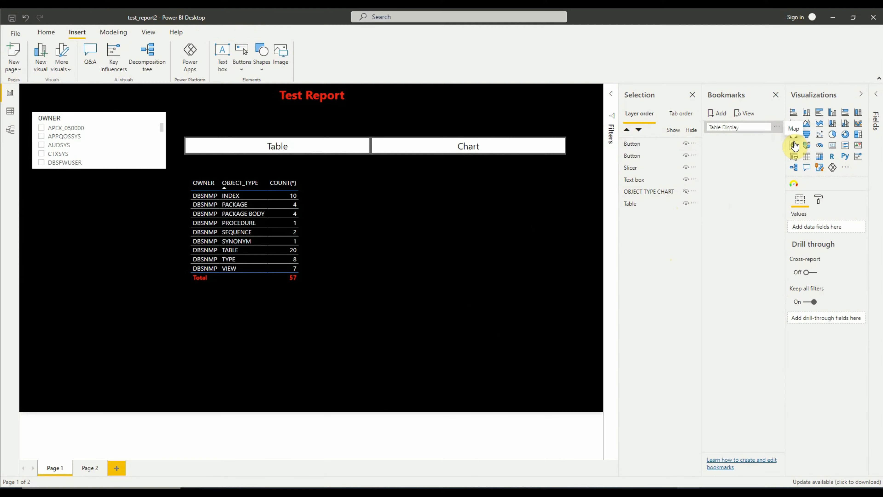
pyautogui.click(340, 359)
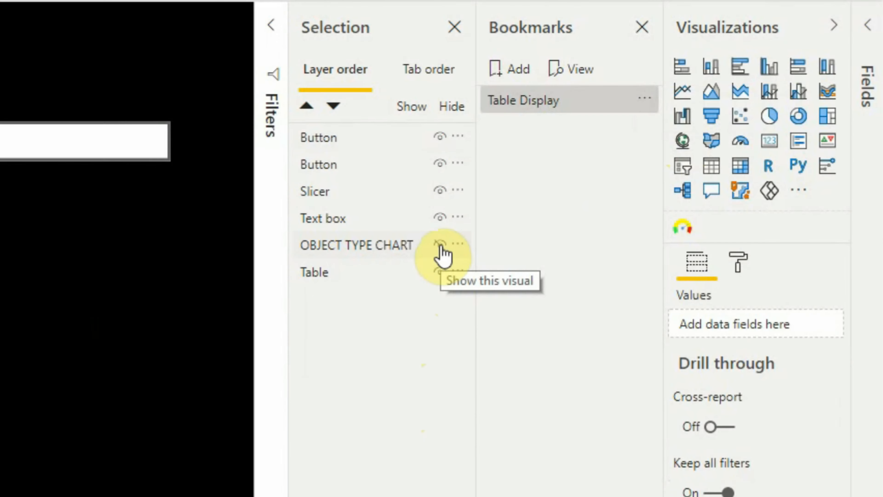
# Show the OBJECT TYPE CHART visual, hide the Table visual, and add a bookmark of this chart-only view.
pyautogui.click(686, 193)
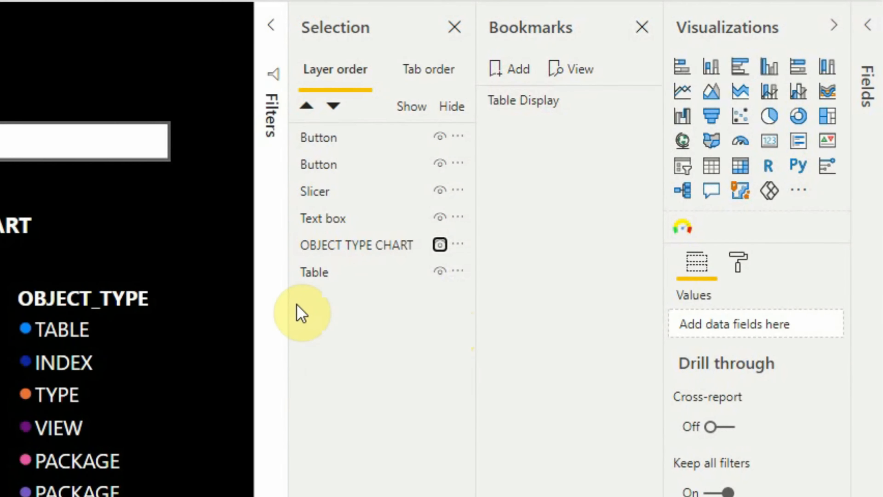
pyautogui.click(440, 271)
pyautogui.click(440, 272)
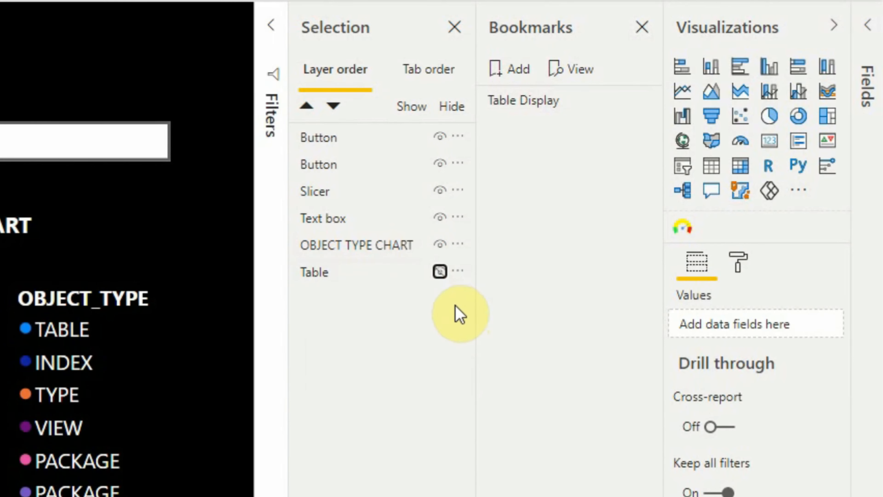
pyautogui.click(512, 68)
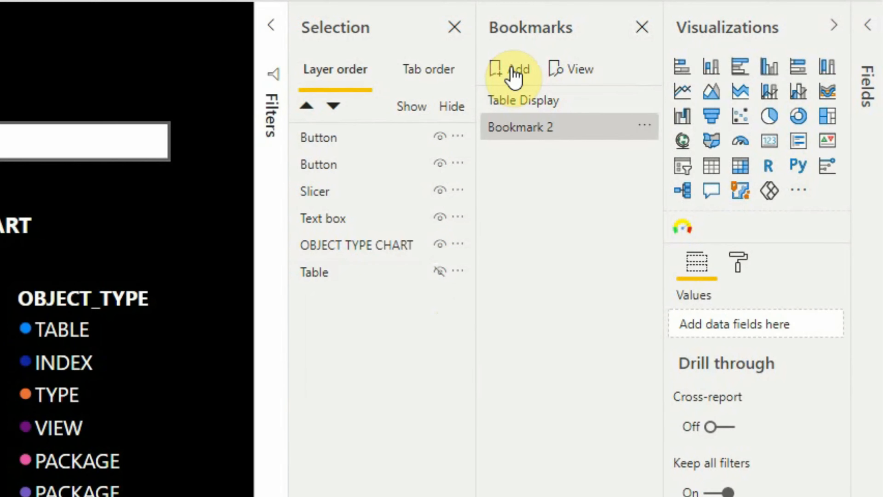
# Rename the chart-only bookmark as "Chart Display" and apply it to the page.
pyautogui.click(647, 126)
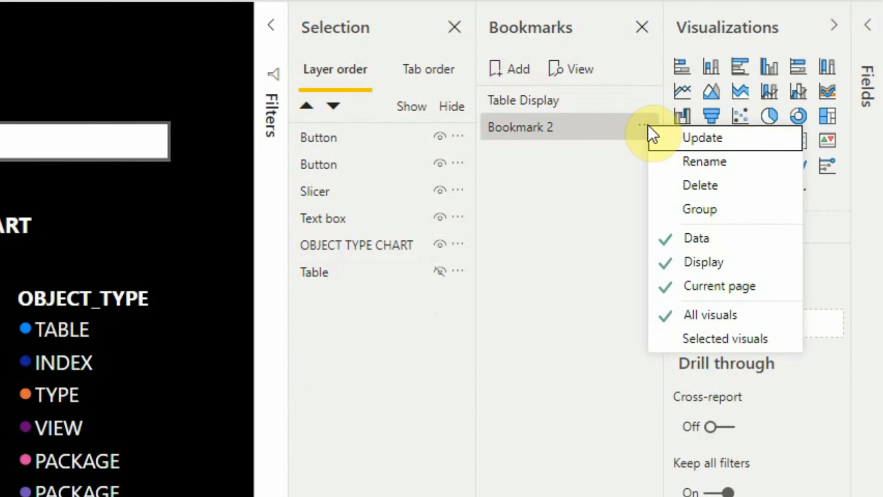
pyautogui.click(675, 164)
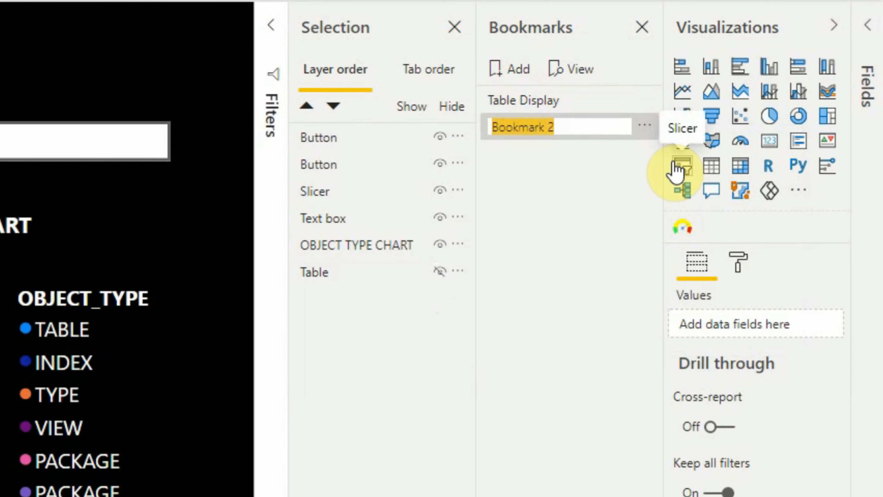
pyautogui.write('Chart D')
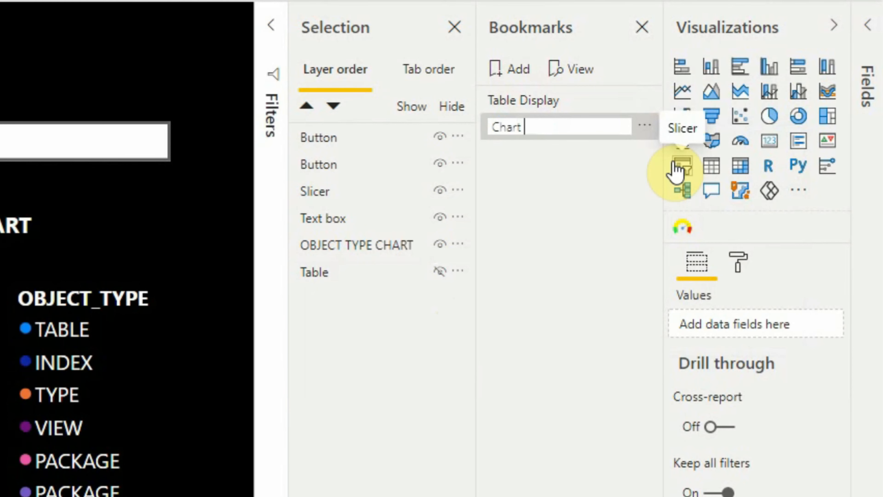
pyautogui.write('isplay')
pyautogui.press('Return')
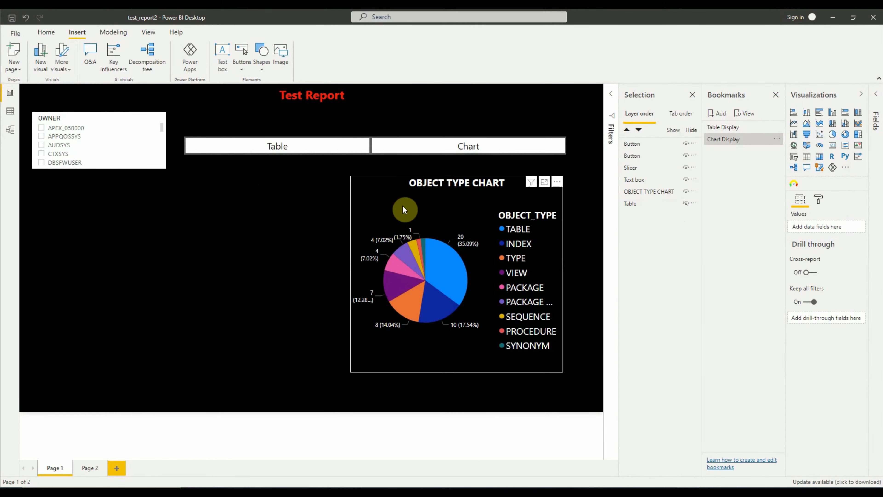
pyautogui.click(715, 138)
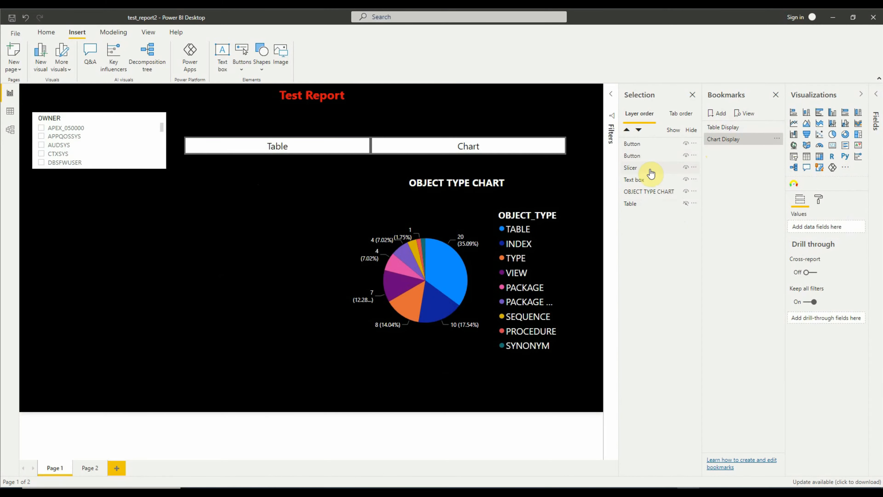
pyautogui.click(732, 137)
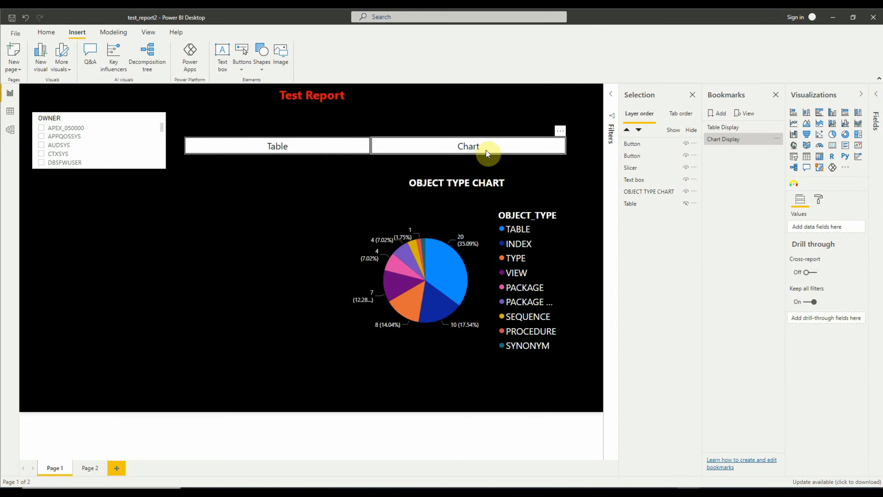
# Turn on the Table button's action, with type Bookmark and the Table Display bookmark as its target.
pyautogui.click(260, 147)
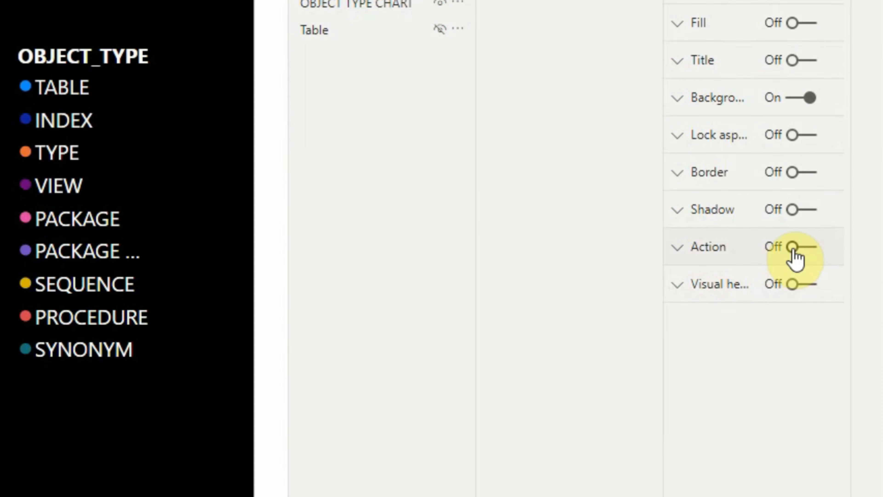
pyautogui.click(843, 299)
pyautogui.click(681, 256)
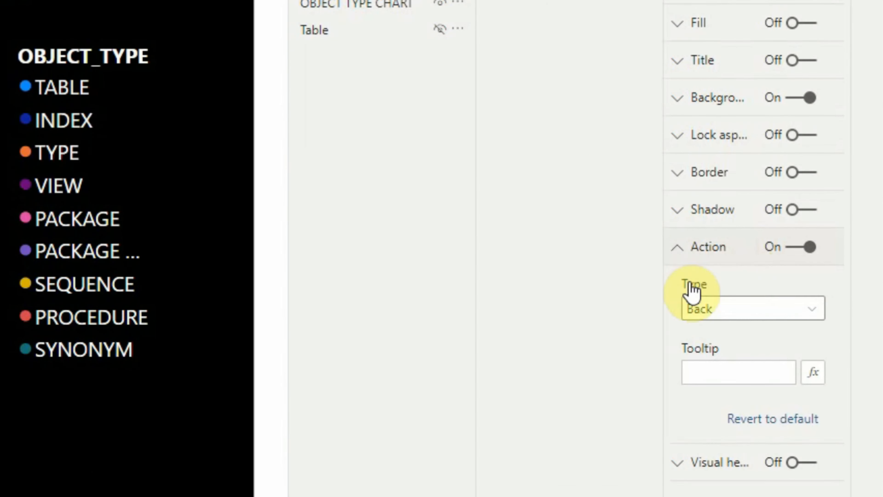
pyautogui.click(814, 313)
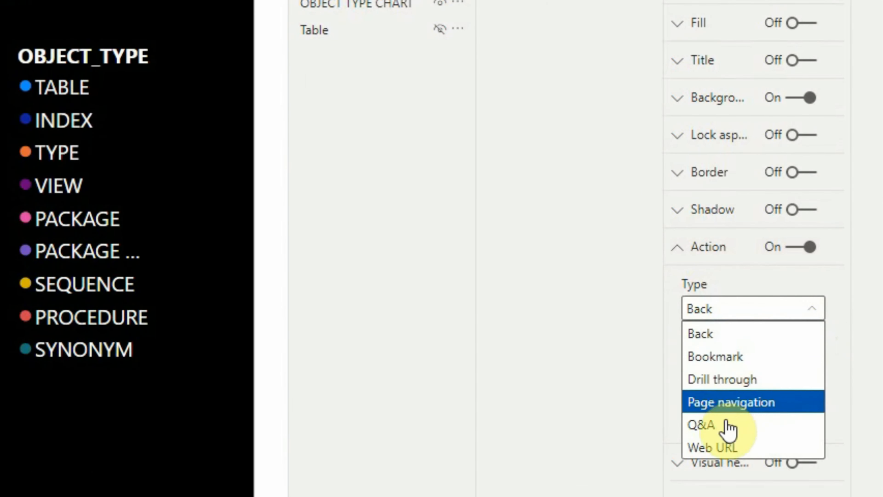
pyautogui.click(722, 358)
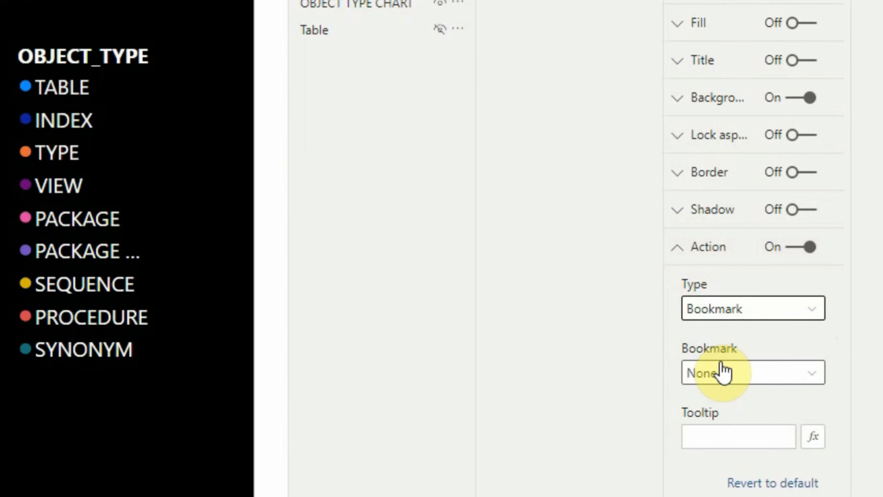
pyautogui.click(815, 382)
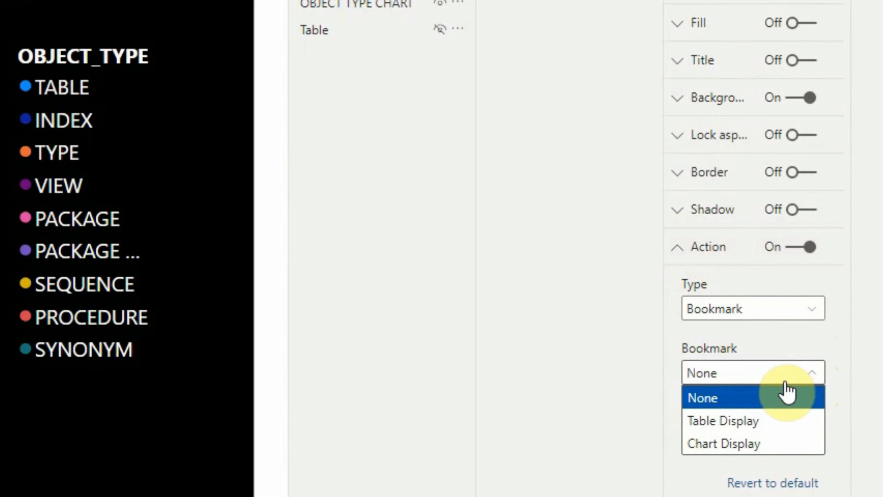
pyautogui.click(725, 422)
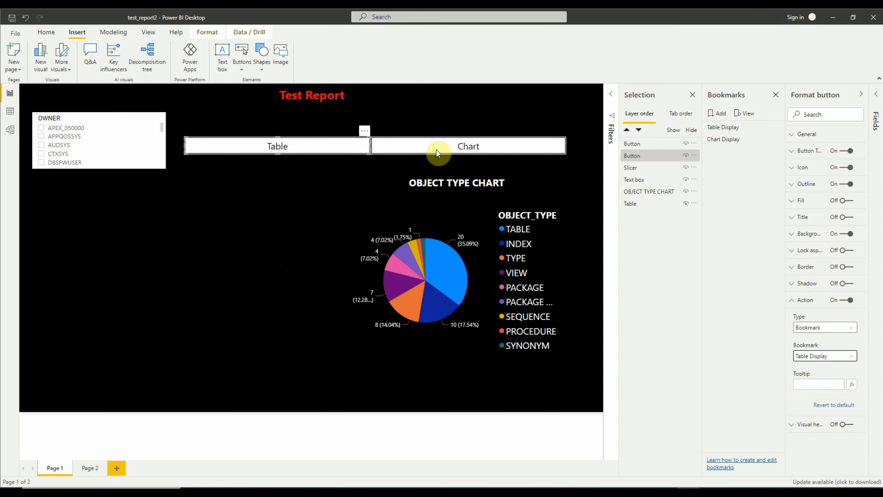
# Turn on the Chart button's action, with type Bookmark and the Chart Display bookmark as its target.
pyautogui.click(436, 149)
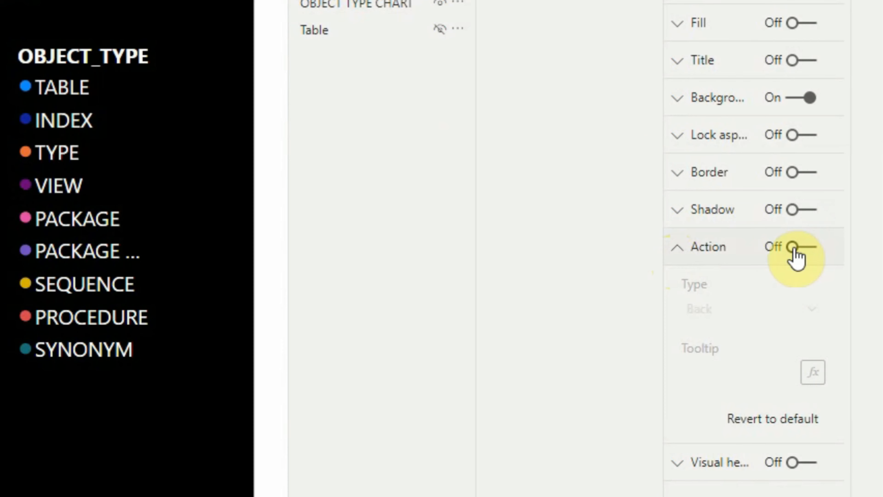
pyautogui.click(845, 300)
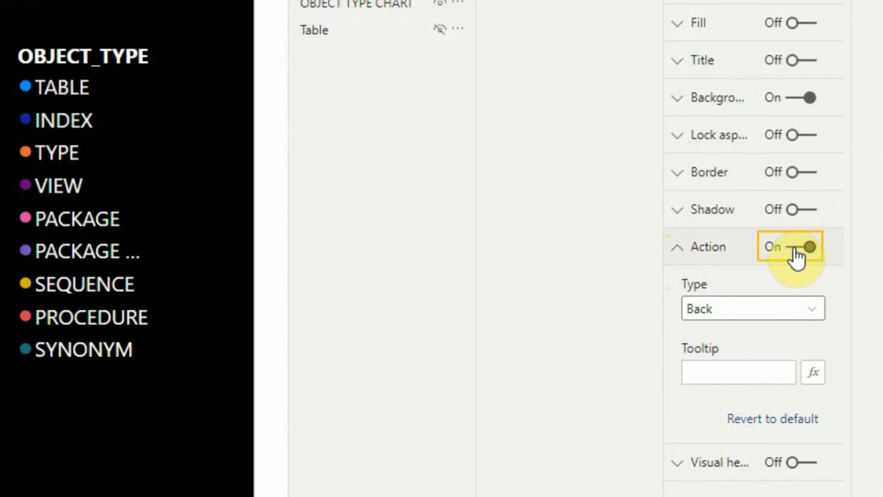
pyautogui.click(814, 317)
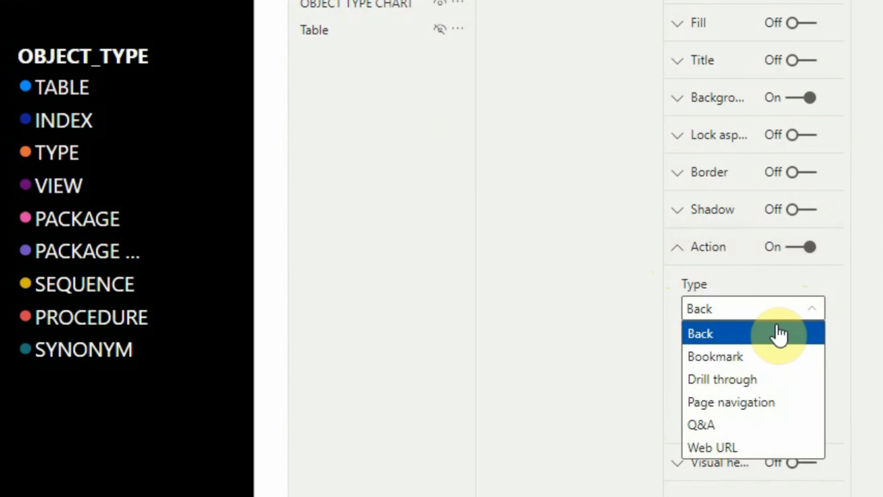
pyautogui.click(735, 359)
pyautogui.click(814, 380)
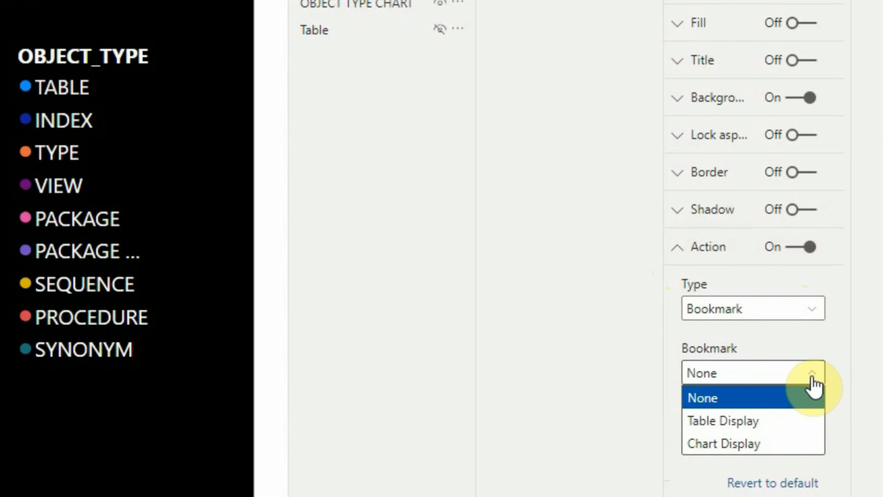
pyautogui.click(755, 446)
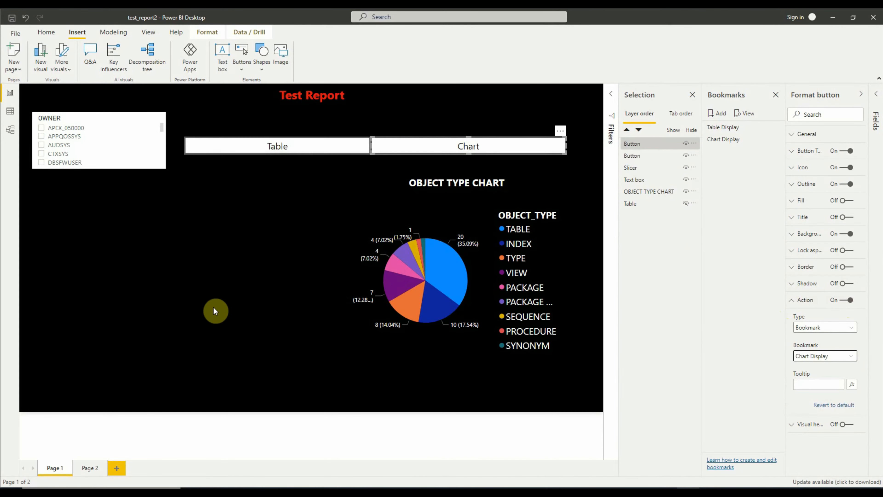
pyautogui.click(255, 265)
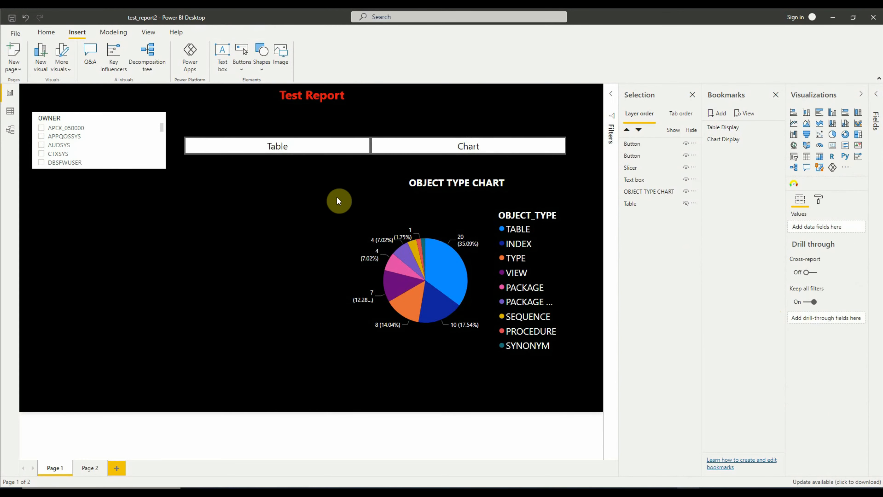
# Move the OBJECT TYPE CHART pie chart so it is centred just beneath the Table and Chart buttons.
pyautogui.click(367, 194)
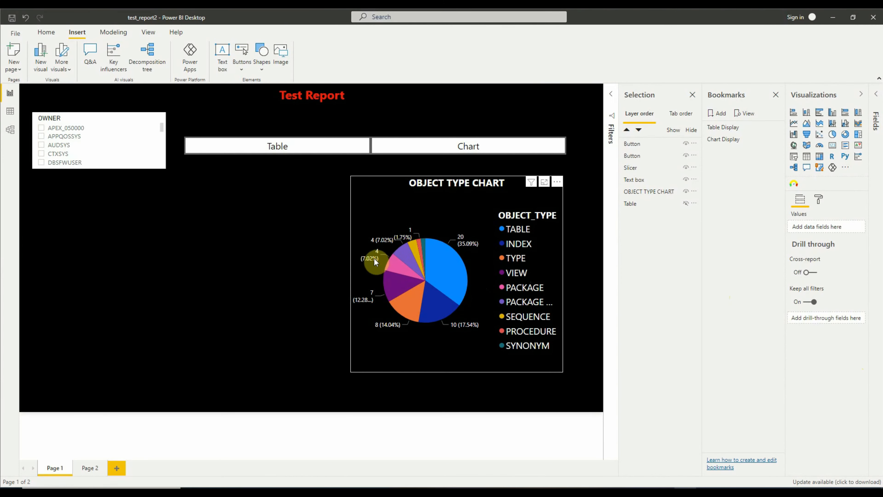
pyautogui.click(361, 259)
pyautogui.moveTo(402, 247); pyautogui.dragTo(316, 234)
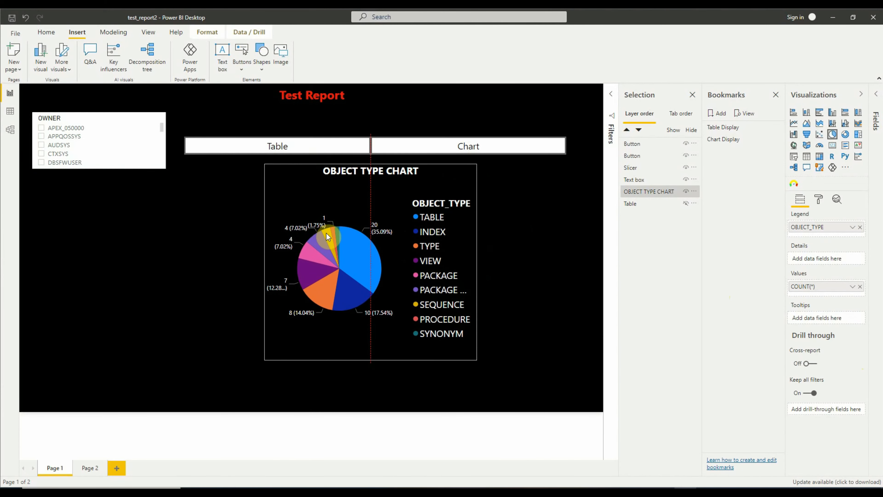
pyautogui.moveTo(424, 239); pyautogui.dragTo(424, 237)
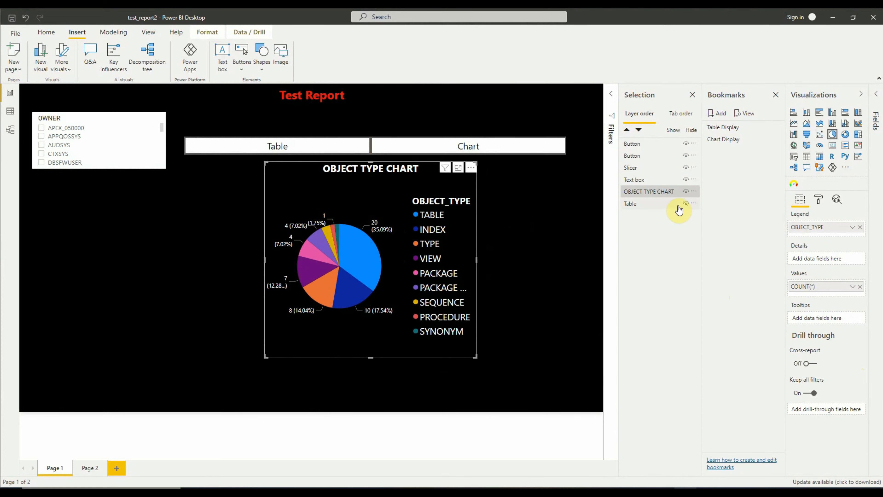
# Show the table in place of the pie chart and centre it beneath the Table and Chart buttons.
pyautogui.click(686, 192)
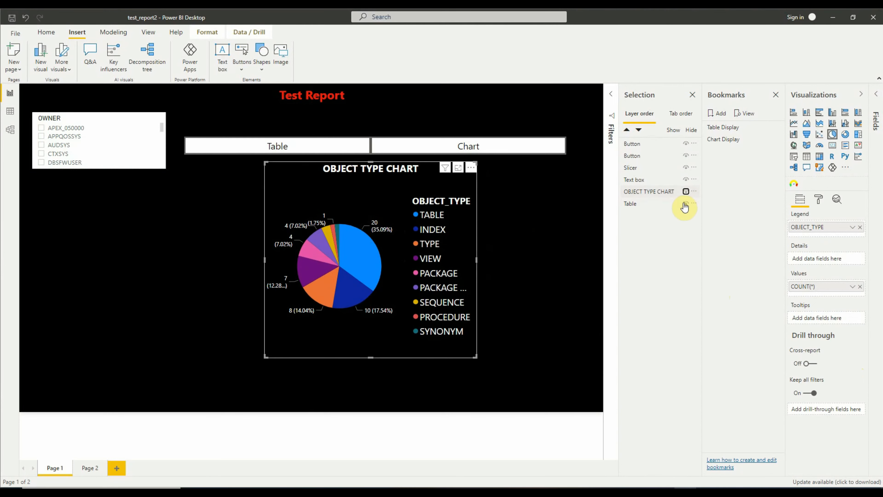
pyautogui.click(686, 192)
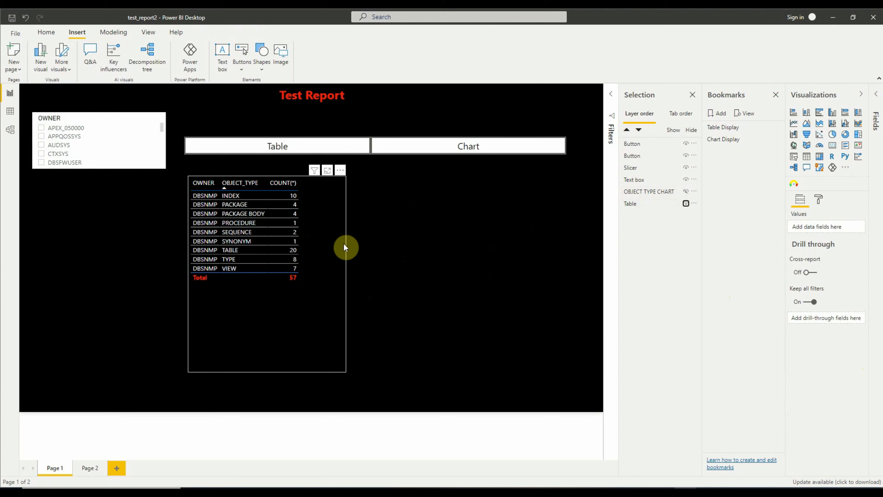
pyautogui.moveTo(333, 175); pyautogui.dragTo(447, 169)
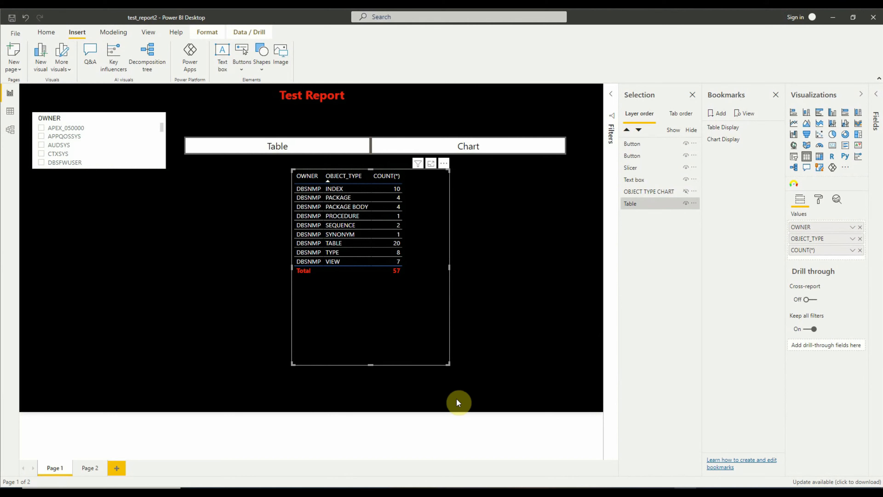
pyautogui.click(475, 347)
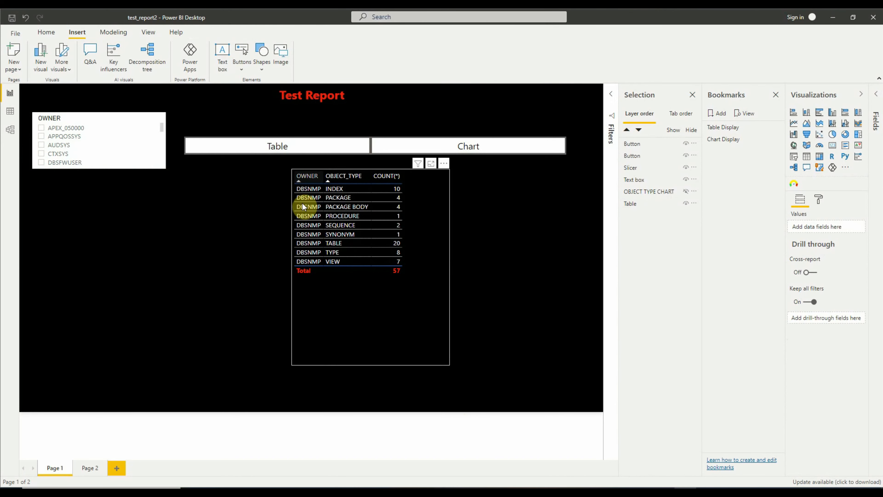
# Insert an unfilled rectangle directly beneath the Table and Chart buttons, spanning both buttons' width and extending down just past the table visual.
pyautogui.click(261, 71)
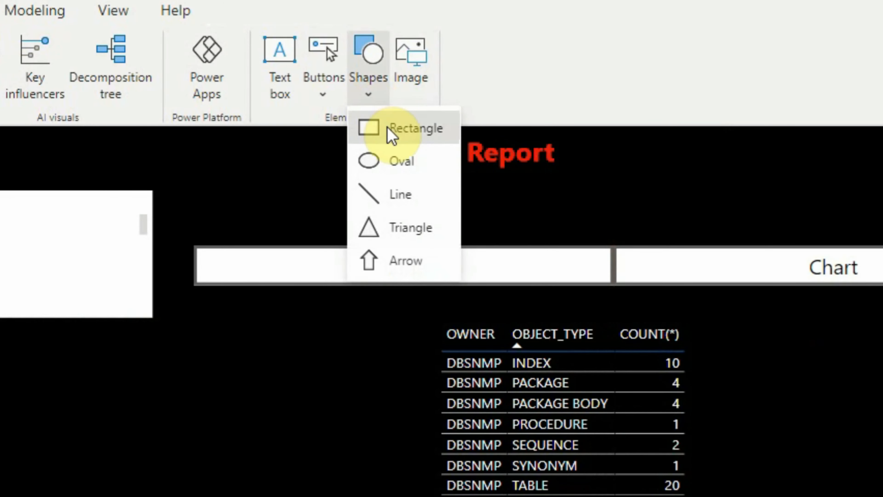
pyautogui.click(392, 136)
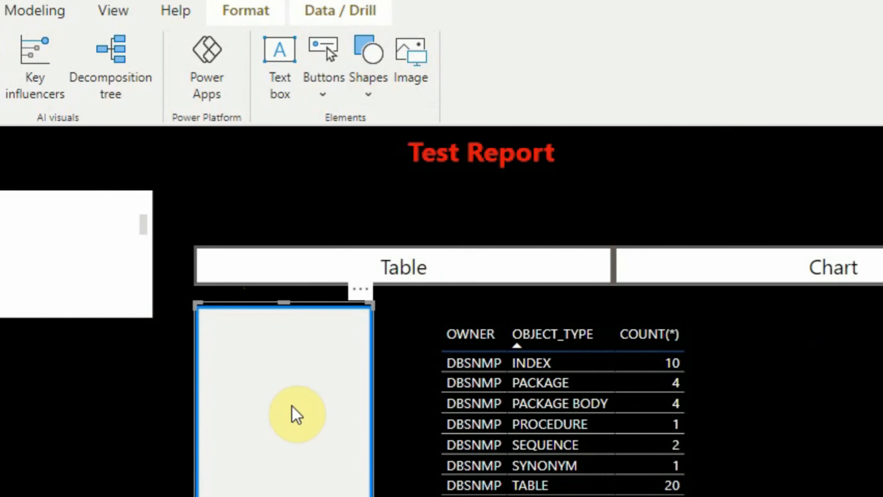
pyautogui.moveTo(362, 300); pyautogui.dragTo(364, 291)
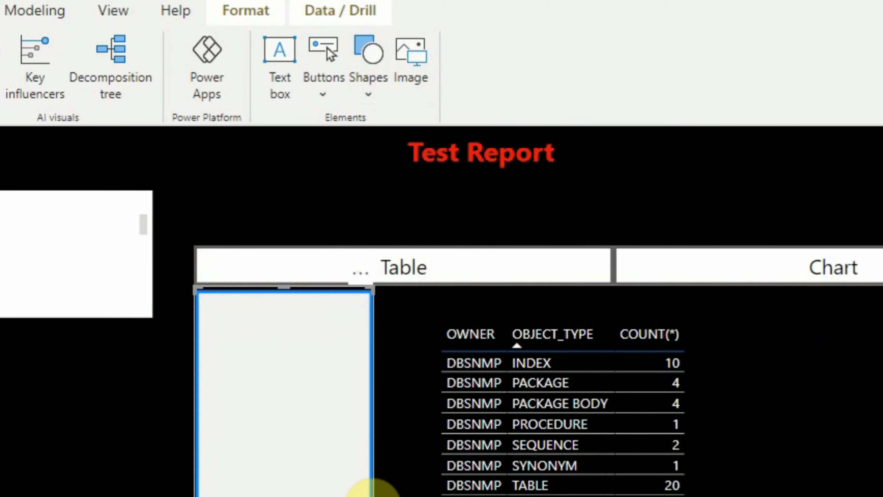
pyautogui.moveTo(373, 492); pyautogui.dragTo(882, 496)
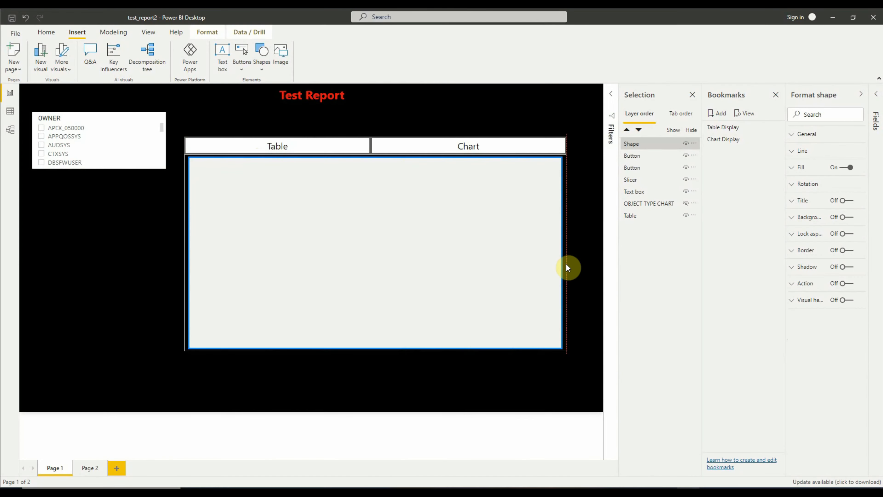
pyautogui.moveTo(567, 267); pyautogui.dragTo(567, 267)
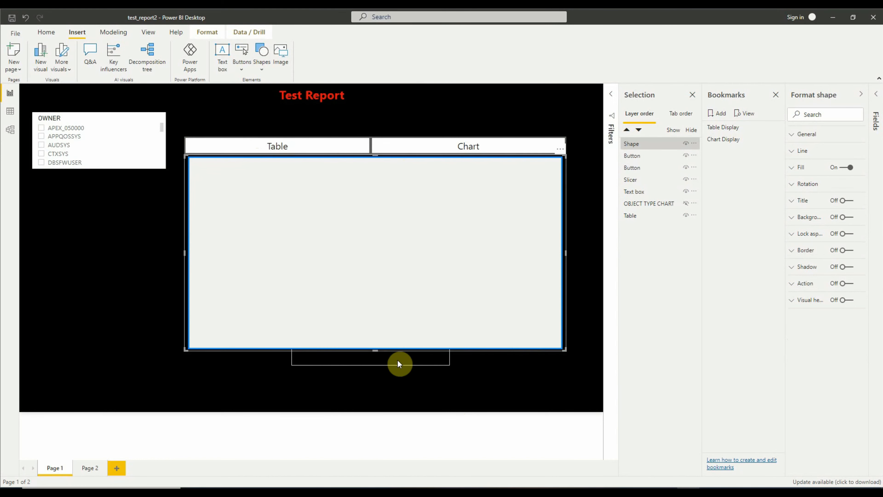
pyautogui.moveTo(374, 350); pyautogui.dragTo(375, 379)
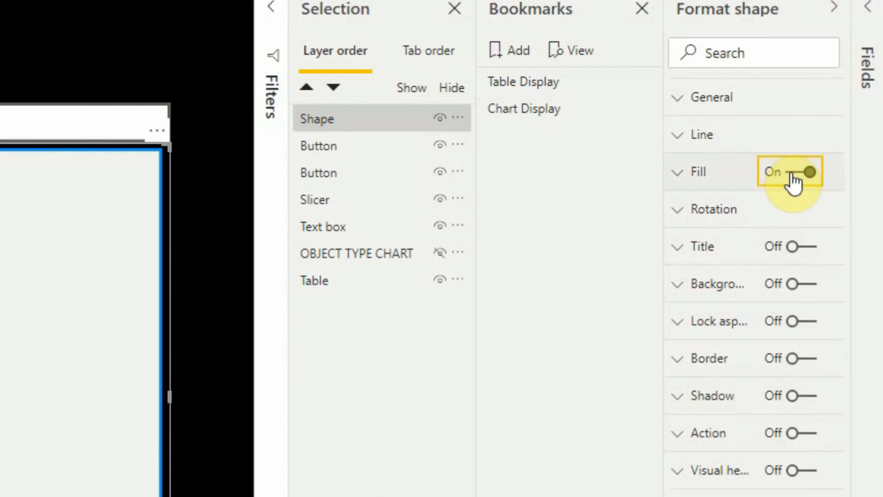
pyautogui.click(843, 169)
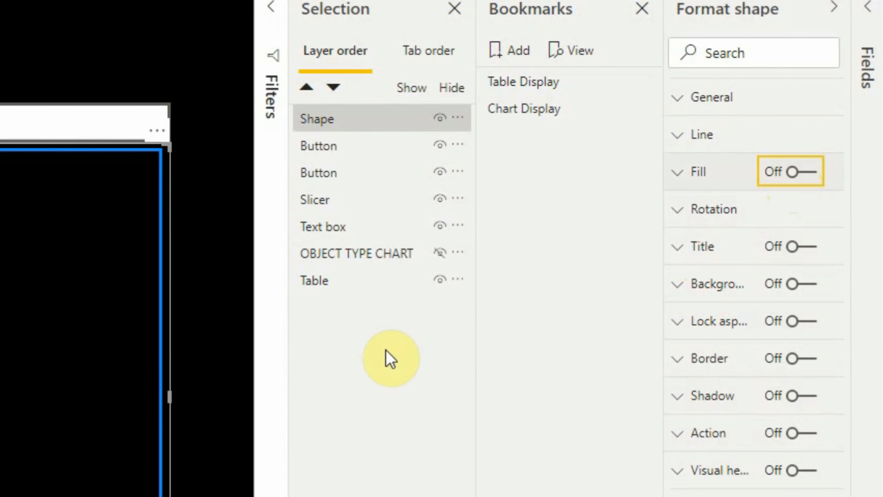
pyautogui.click(578, 329)
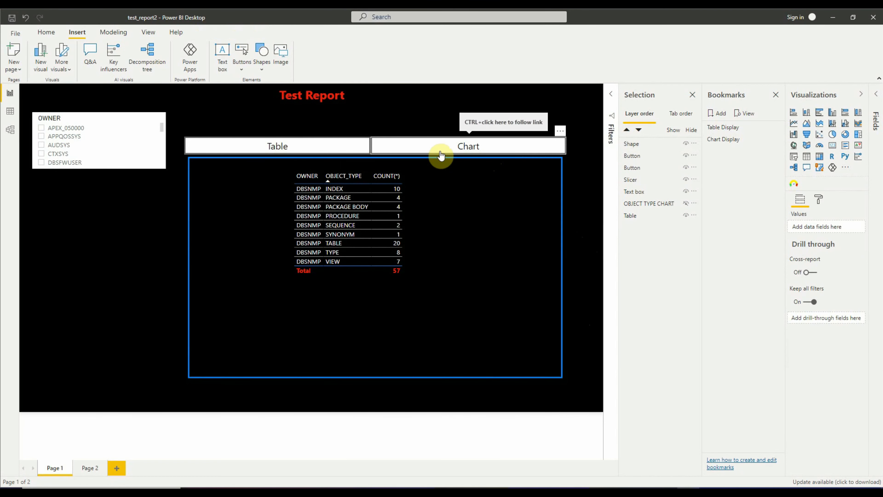
# Test the bookmark links by following the Chart button and returning with the Table button.
pyautogui.keyDown('ctrl'); pyautogui.click(459, 148); pyautogui.keyUp('ctrl')
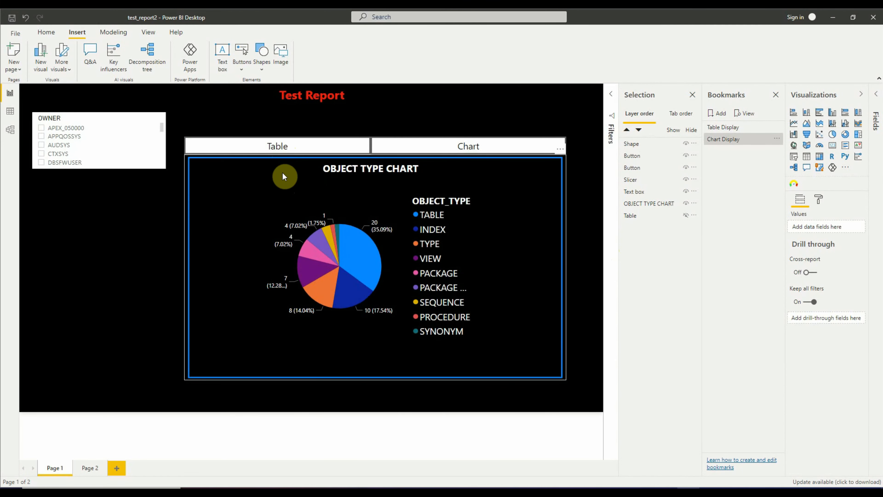
pyautogui.keyDown('ctrl'); pyautogui.click(271, 148); pyautogui.keyUp('ctrl')
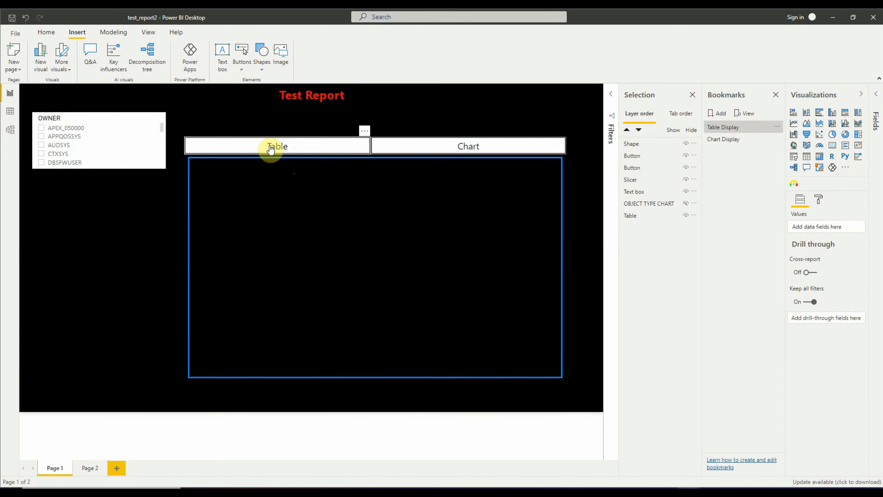